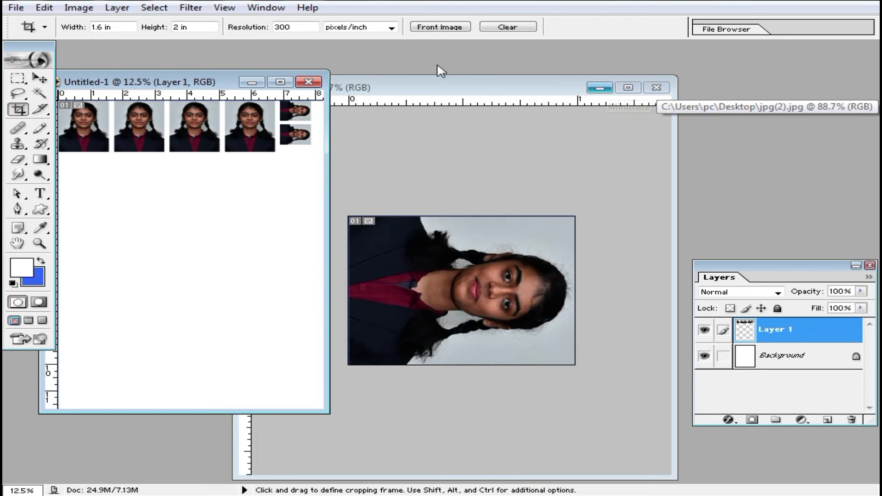
# Step: Close the tiled Untitled-1 sheet without saving and move its window over the photo
pyautogui.click(308, 82)
pyautogui.click(455, 191)
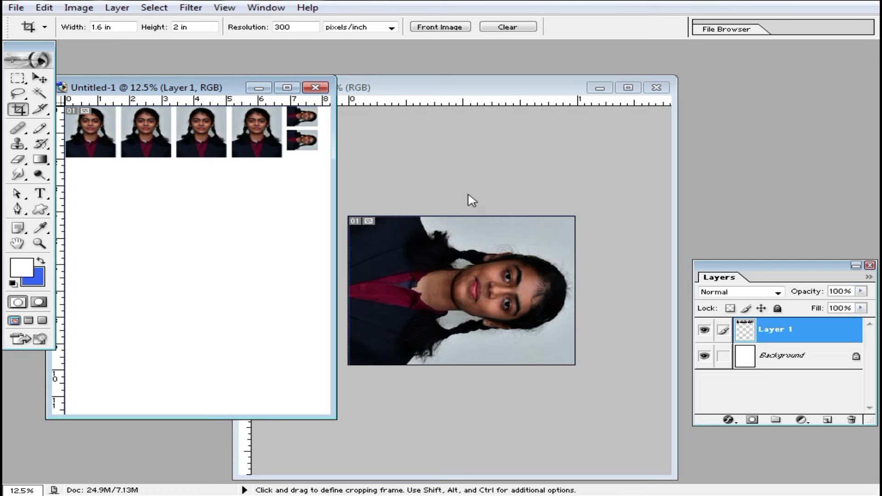
pyautogui.moveTo(179, 90); pyautogui.dragTo(430, 138)
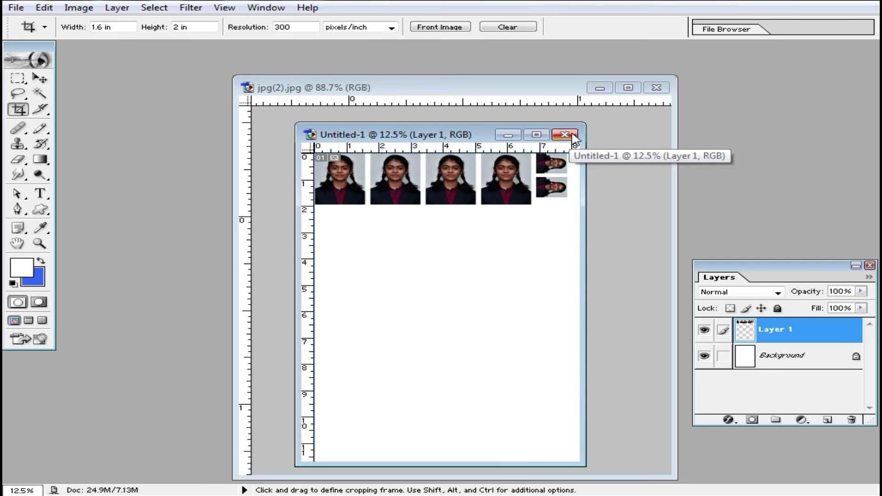
pyautogui.click(568, 136)
pyautogui.click(450, 190)
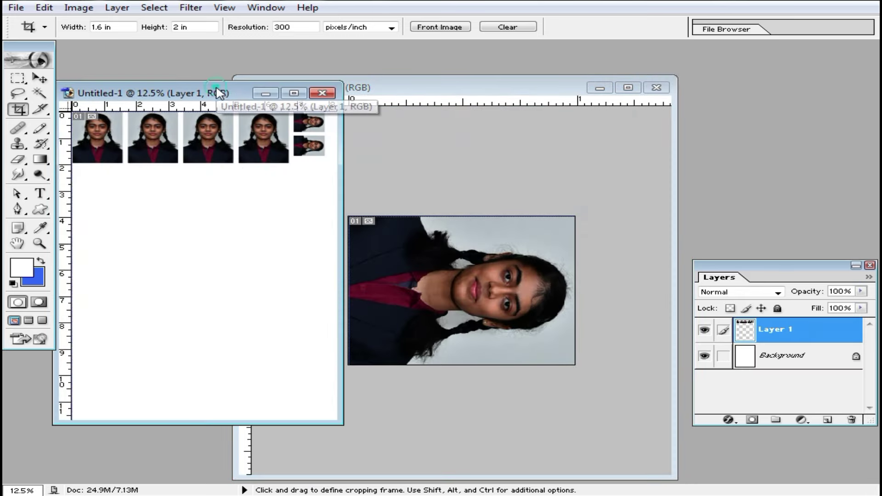
# Step: Maximize the sheet and zoom into its row of photos, then restore the window and close it
pyautogui.doubleClick(219, 94)
pyautogui.press('z')
pyautogui.click(423, 124)
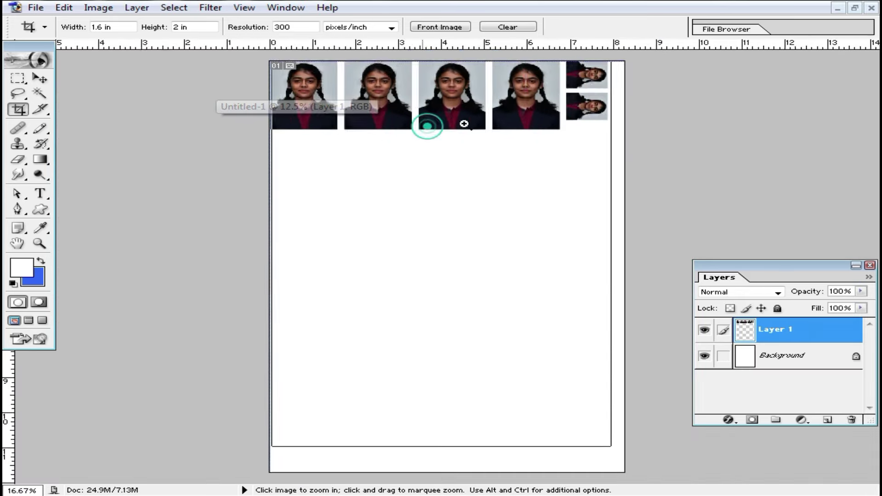
pyautogui.click(704, 122)
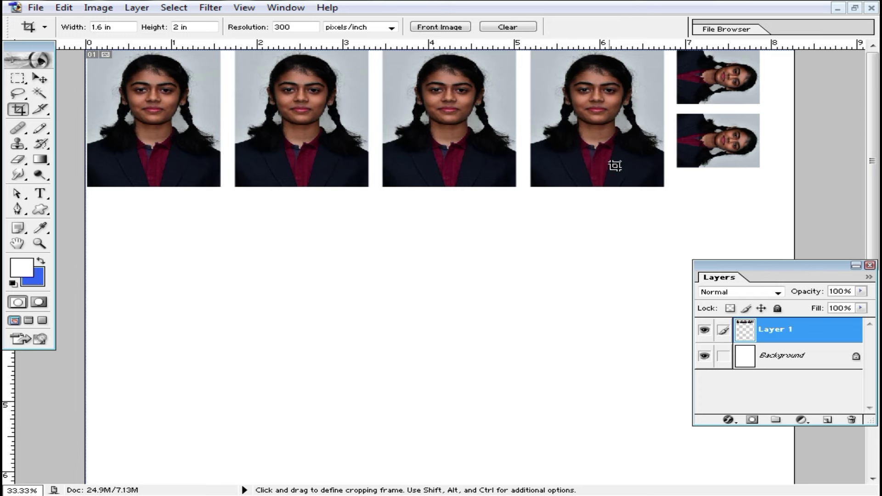
pyautogui.click(856, 8)
pyautogui.click(322, 93)
# Step: Decline saving Untitled-1, then maximize the upright jpg(2).jpg portrait and zoom in on it
pyautogui.click(448, 193)
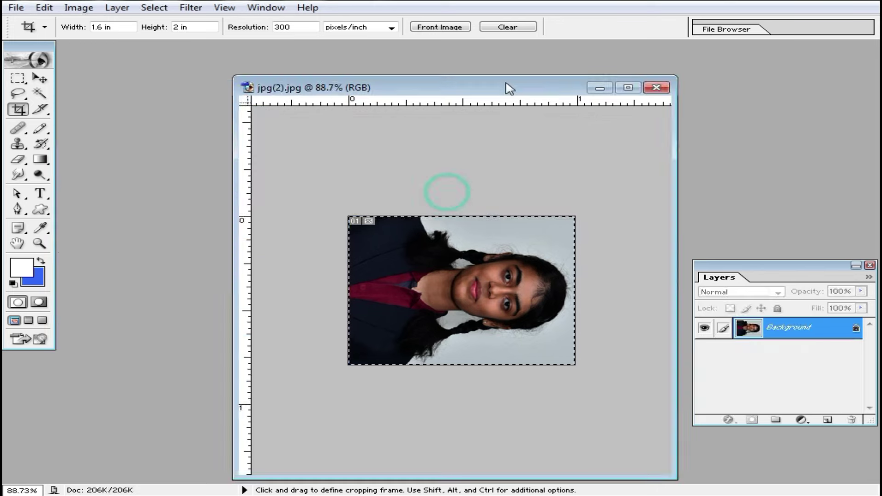
pyautogui.moveTo(505, 87); pyautogui.dragTo(478, 84)
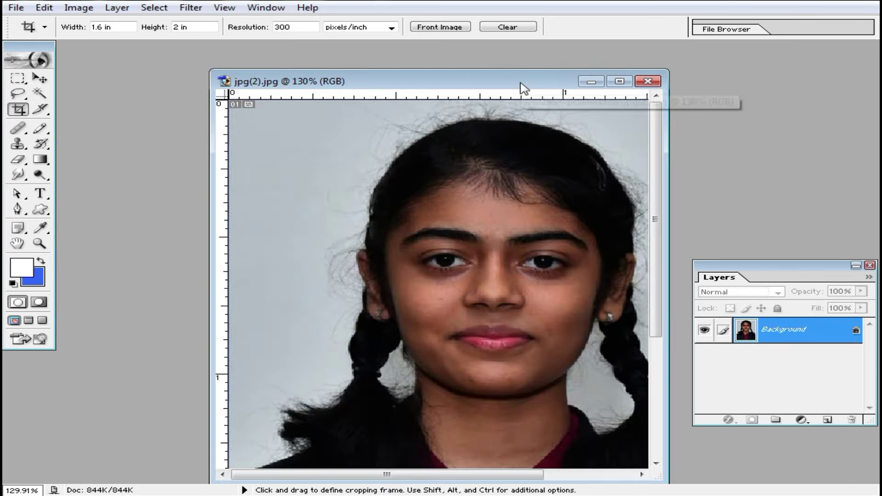
pyautogui.doubleClick(524, 82)
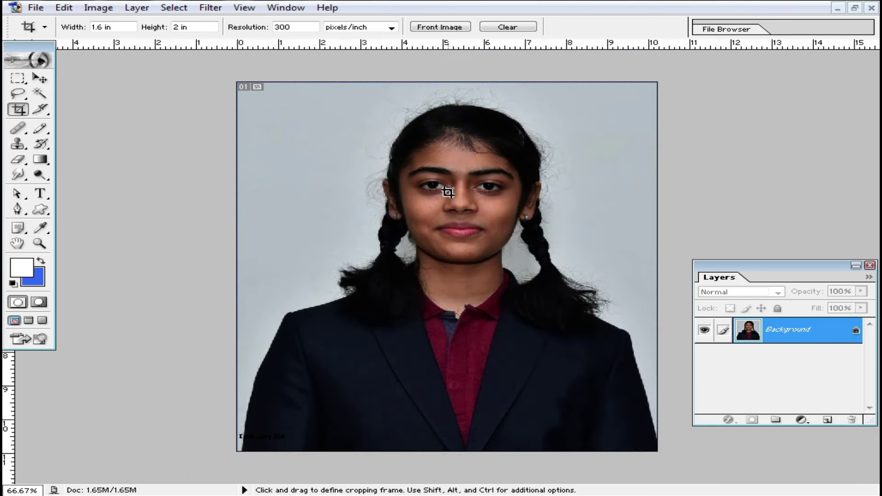
pyautogui.scroll(1, 462, 250)
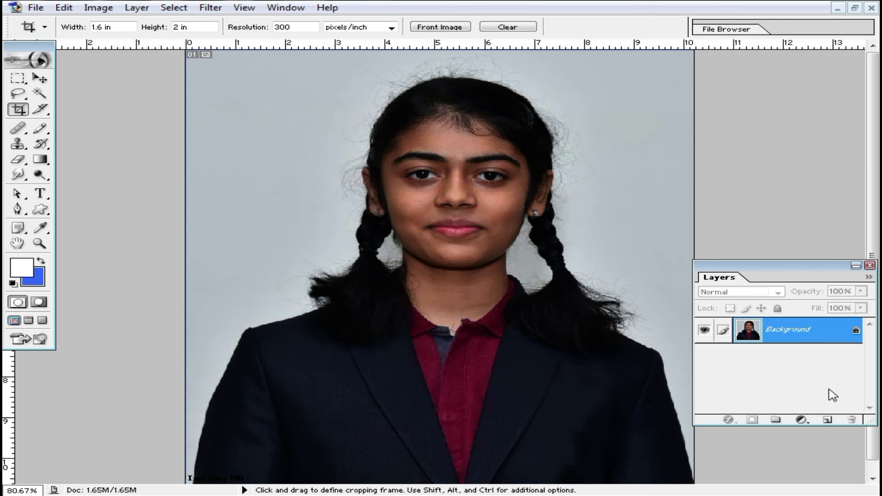
# Step: Add a white Solid Color fill layer in Soft Light blend mode
pyautogui.click(802, 420)
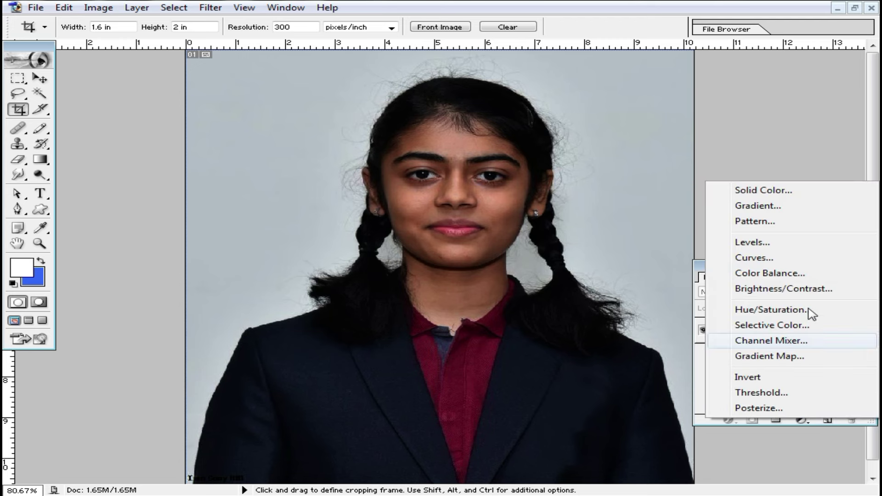
pyautogui.click(781, 190)
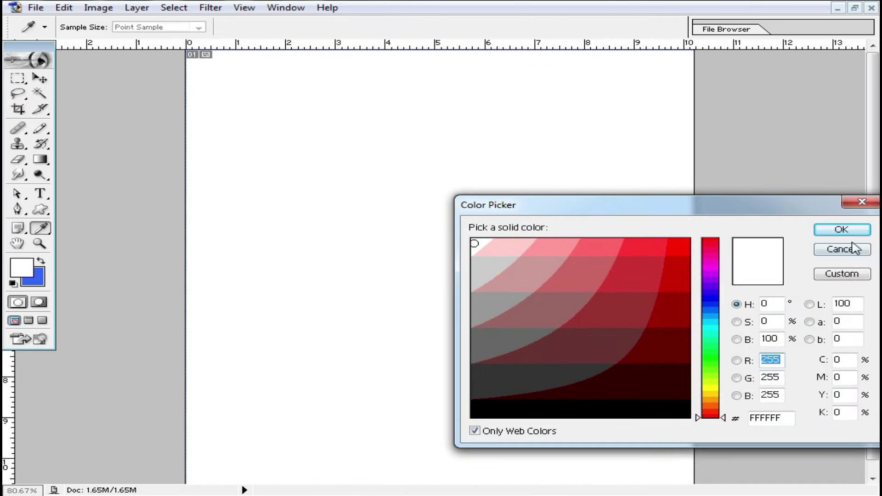
pyautogui.click(842, 229)
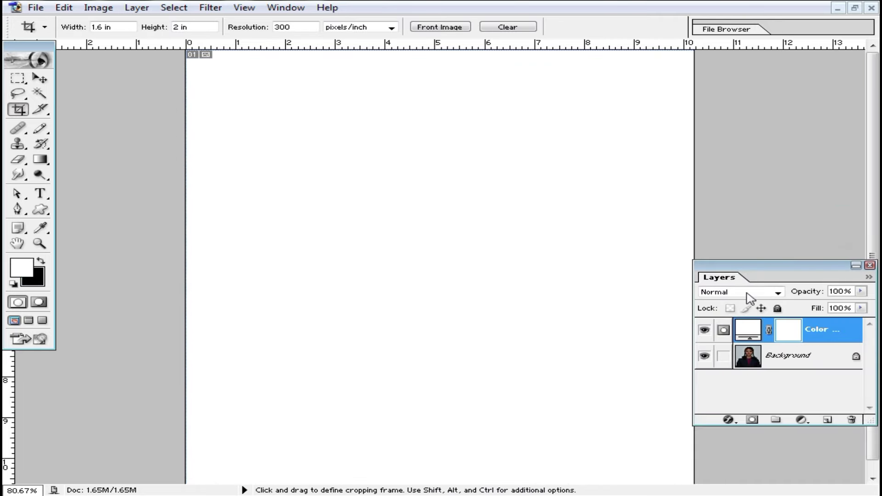
pyautogui.click(778, 292)
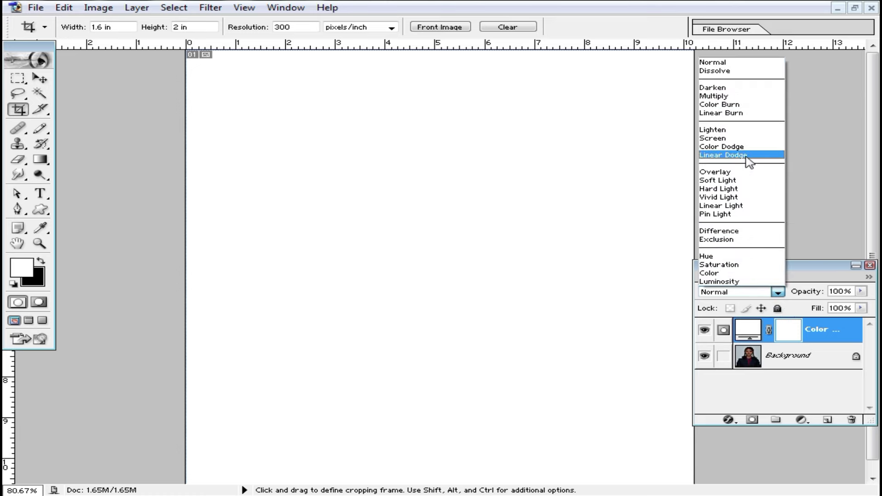
pyautogui.click(737, 182)
pyautogui.keyDown('ctrl'); pyautogui.click(477, 219); pyautogui.keyUp('ctrl')
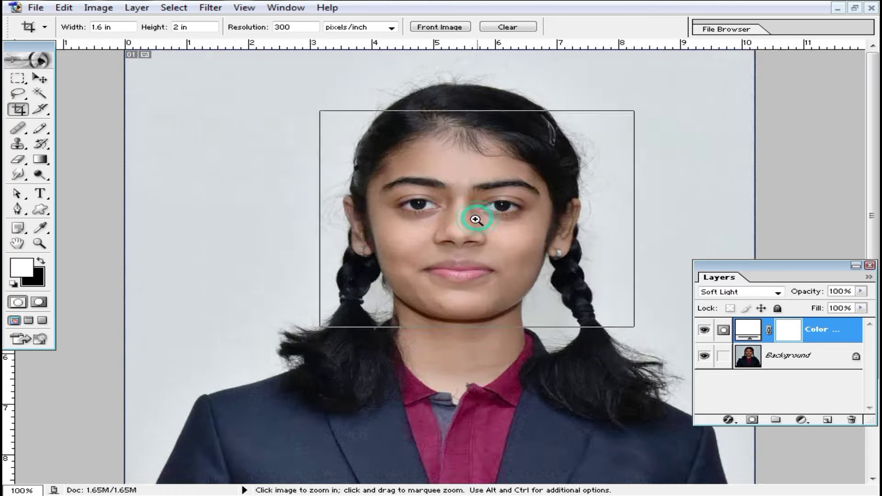
pyautogui.keyDown('alt'); pyautogui.click(485, 324); pyautogui.keyUp('alt')
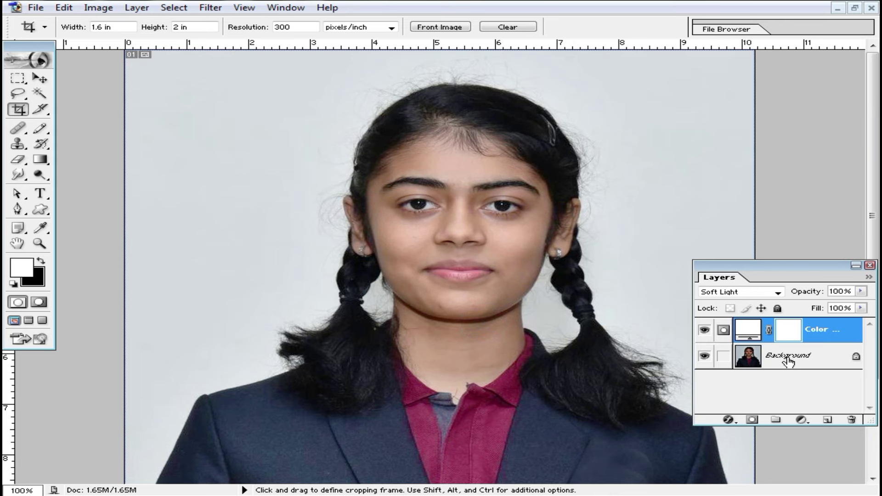
# Step: Duplicate the Soft Light fill layer and lower the copy's fill to 41%
pyautogui.moveTo(777, 357); pyautogui.dragTo(743, 367)
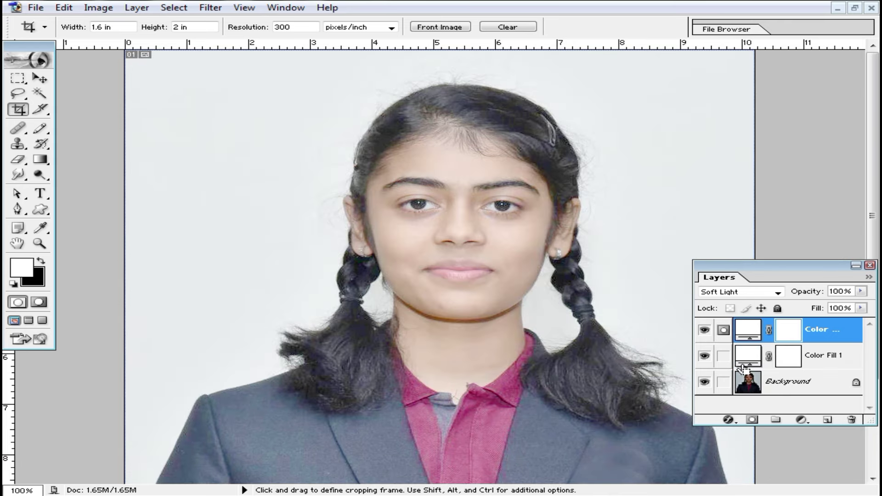
pyautogui.click(860, 308)
pyautogui.moveTo(863, 320); pyautogui.dragTo(814, 327)
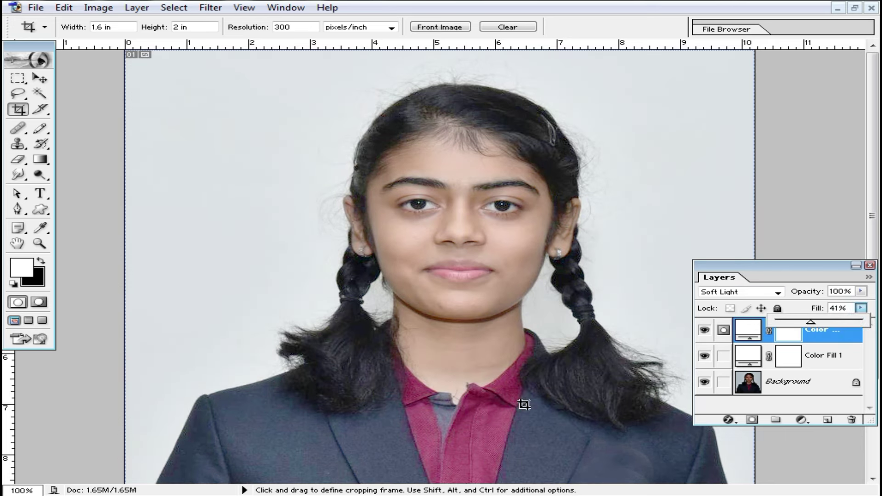
pyautogui.press('Return')
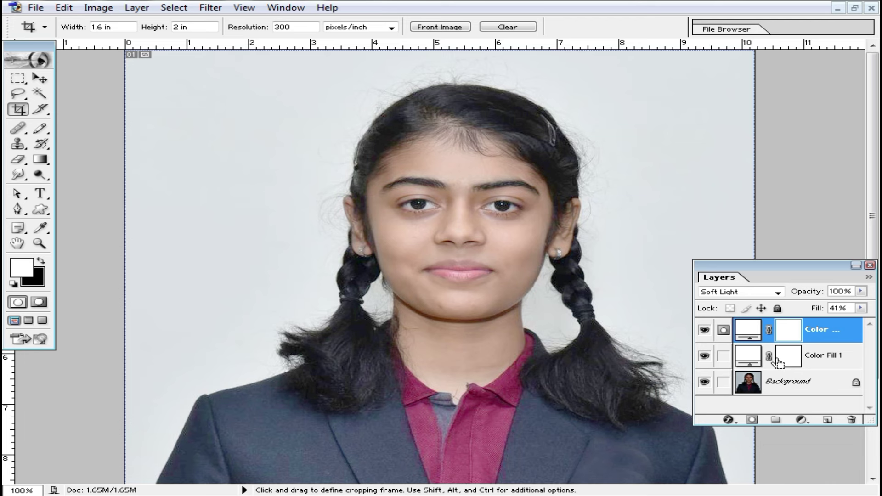
# Step: Flatten the image, view the face at 200%, and duplicate the background as Layer 1
pyautogui.click(503, 256)
pyautogui.moveTo(320, 306); pyautogui.dragTo(568, 296)
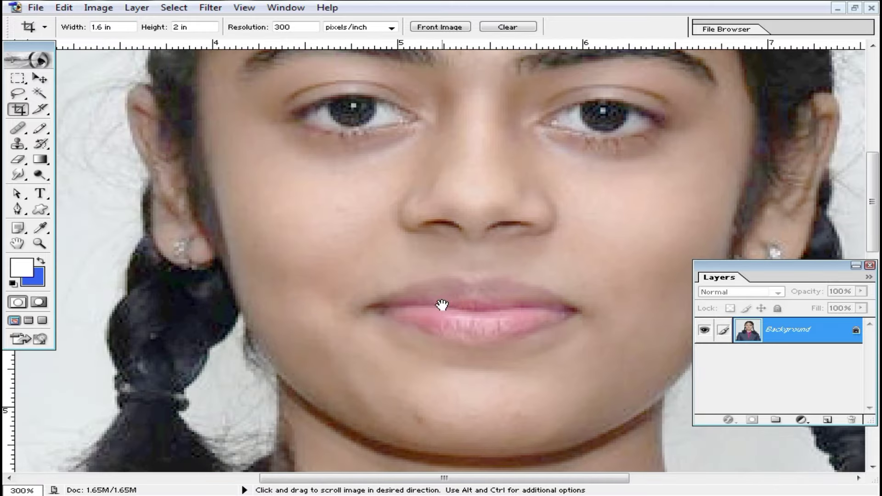
pyautogui.keyDown('alt'); pyautogui.click(460, 258); pyautogui.keyUp('alt')
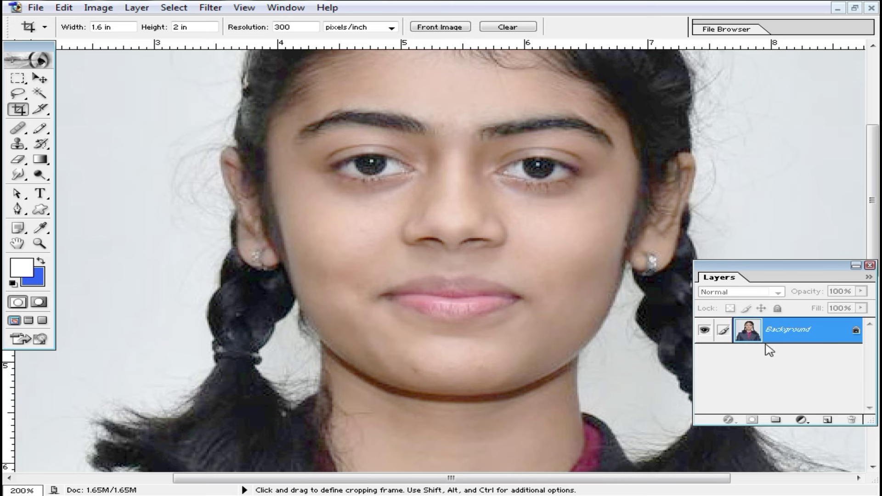
pyautogui.hotkey('ctrl', 'j')
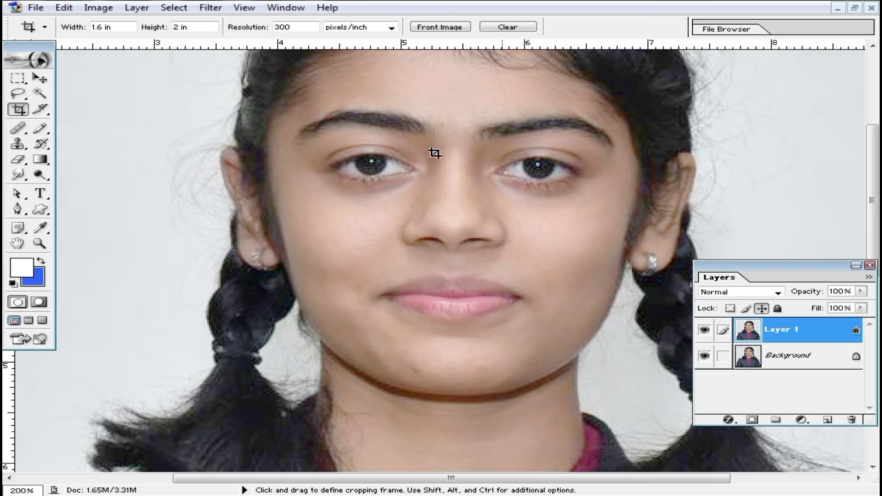
pyautogui.click(211, 7)
pyautogui.moveTo(253, 380)
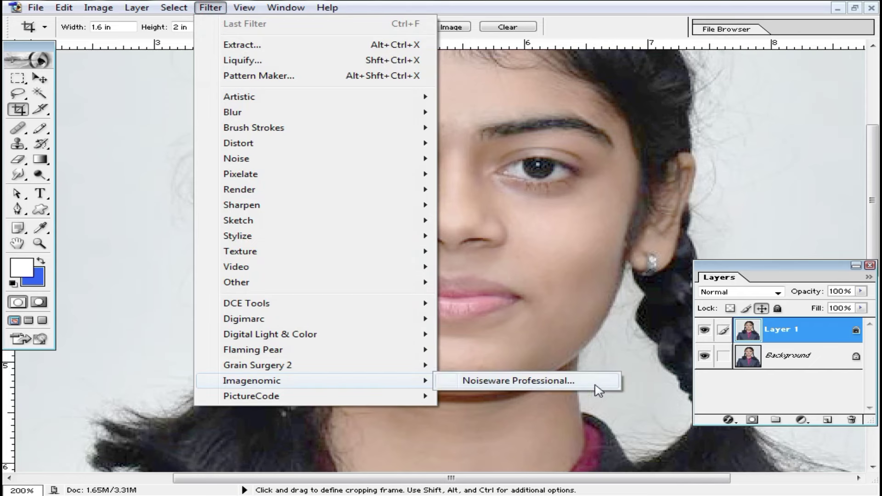
pyautogui.moveTo(258, 365)
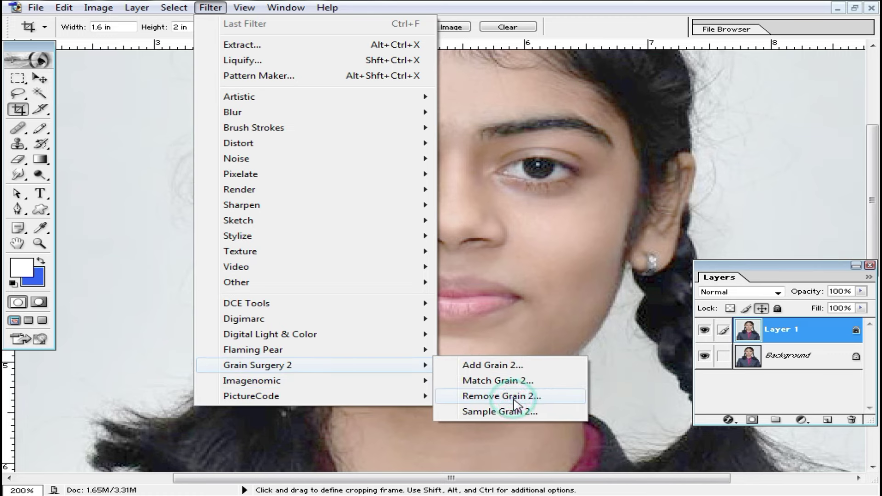
# Step: Apply Grain Surgery 2 Remove Grain to Layer 1 at 238% noise reduction with 5 degraining passes
pyautogui.click(515, 398)
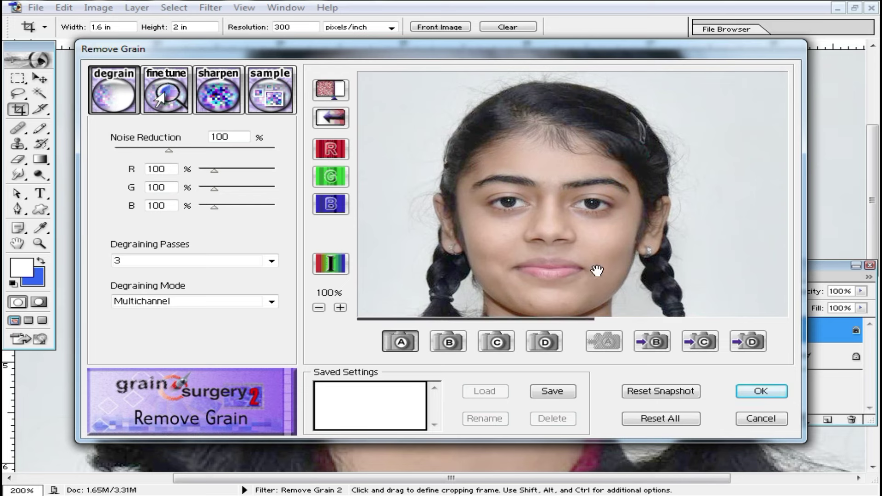
pyautogui.moveTo(169, 151); pyautogui.dragTo(241, 150)
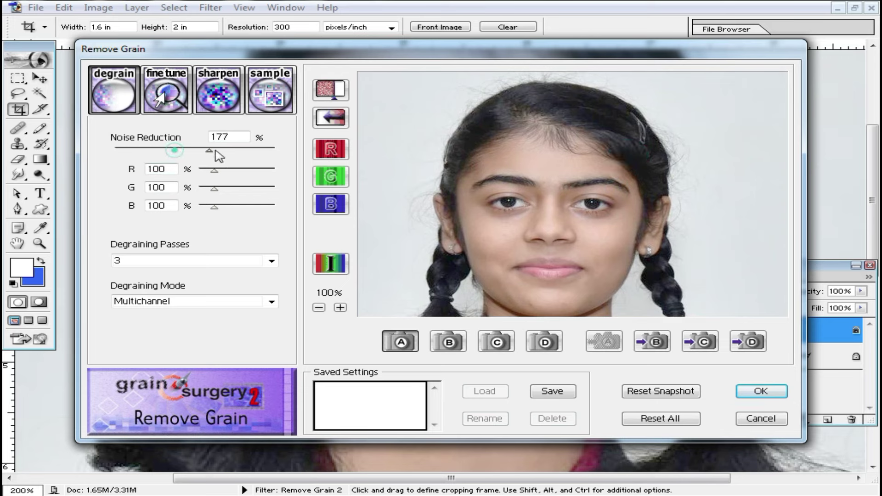
pyautogui.click(272, 261)
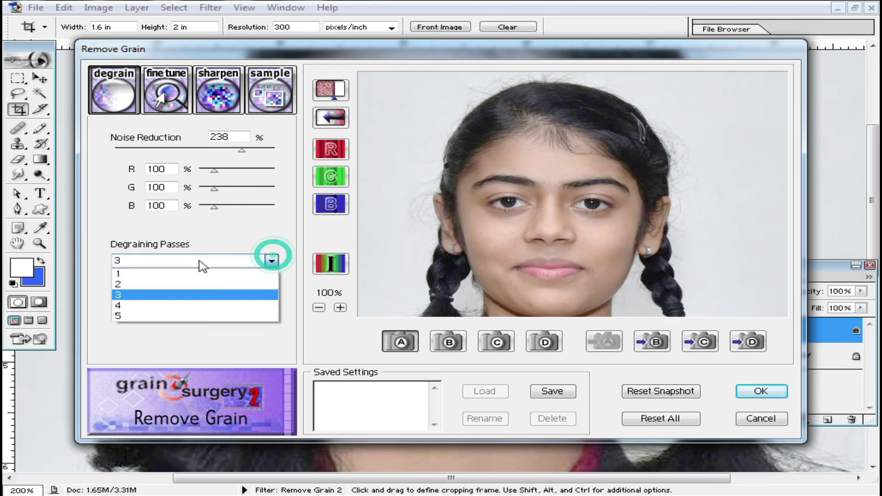
pyautogui.click(156, 316)
pyautogui.click(262, 302)
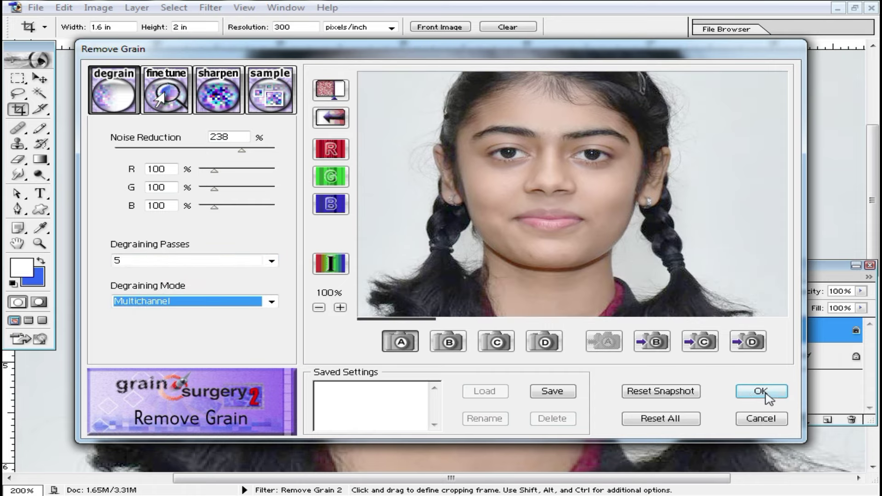
pyautogui.click(758, 393)
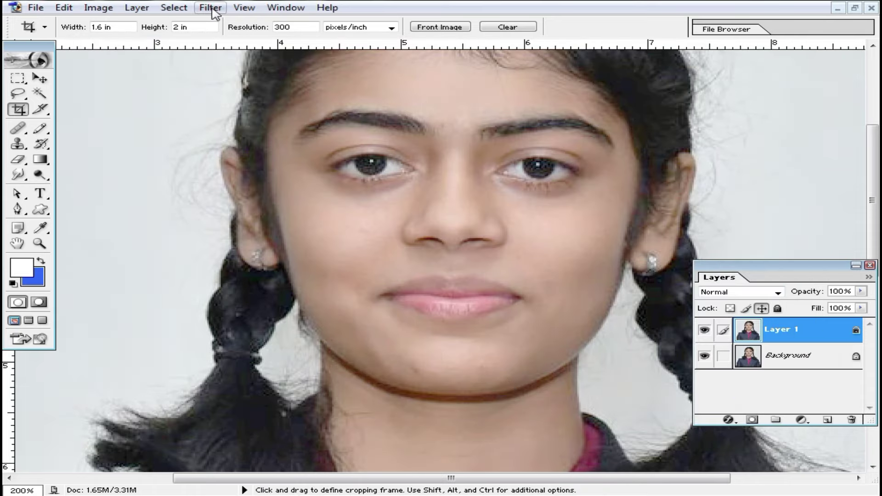
pyautogui.click(211, 7)
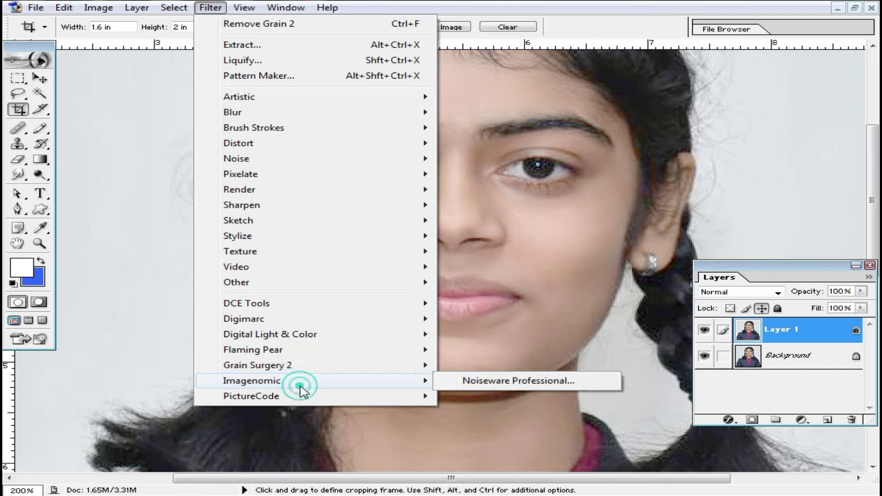
# Step: Smooth Layer 1 with Noiseware Professional at sharpening 3
pyautogui.click(509, 385)
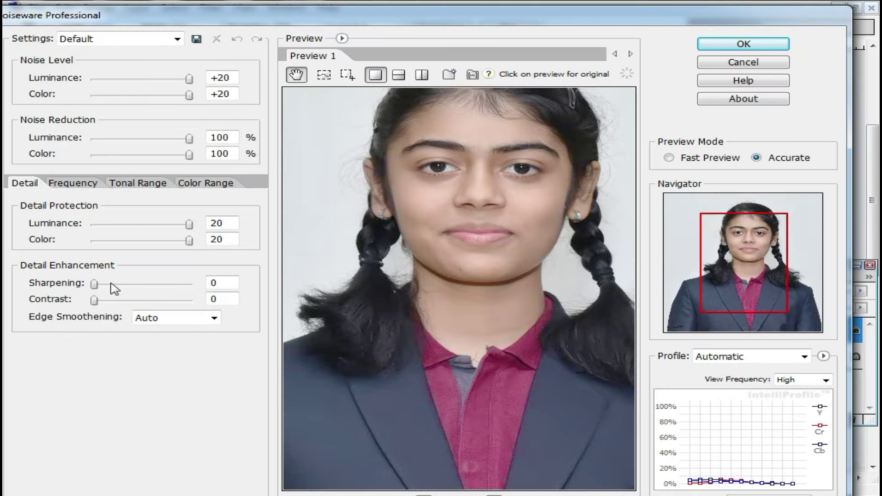
pyautogui.moveTo(107, 285); pyautogui.dragTo(109, 286)
pyautogui.click(768, 46)
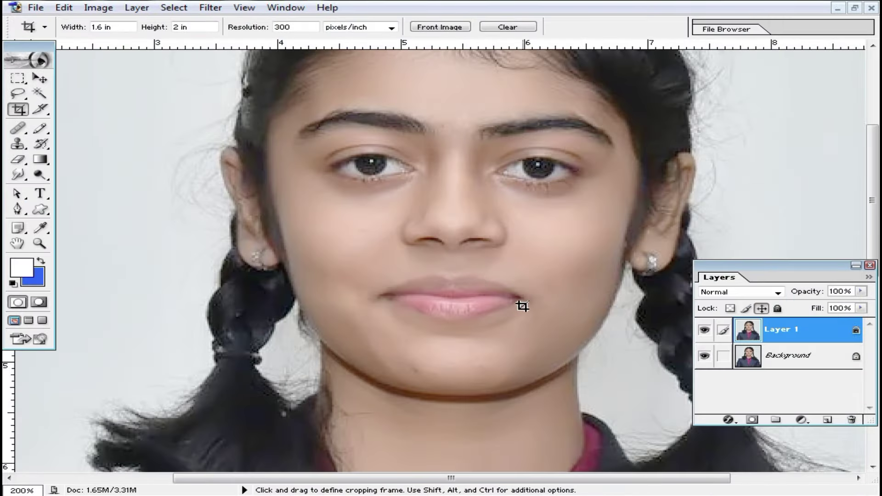
# Step: Zoom in on the face and invert Layer 1 into a colour negative
pyautogui.moveTo(486, 301); pyautogui.dragTo(461, 260)
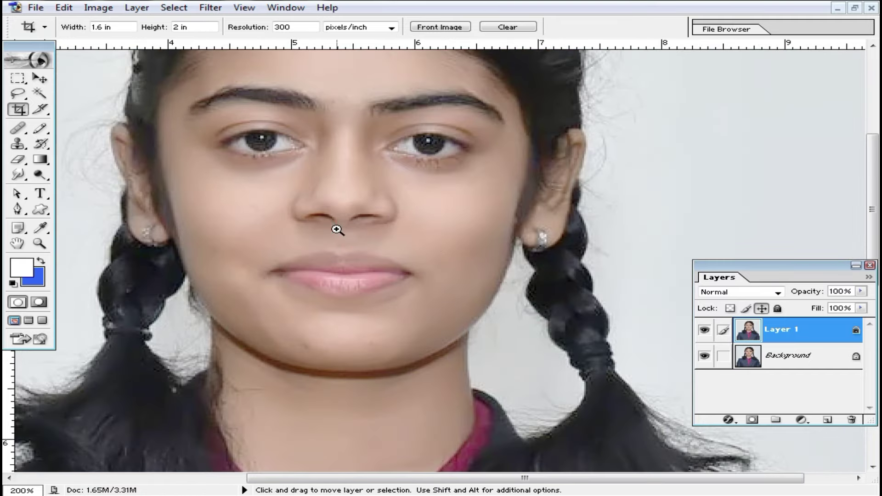
pyautogui.keyDown('ctrl'); pyautogui.click(451, 236); pyautogui.keyUp('ctrl')
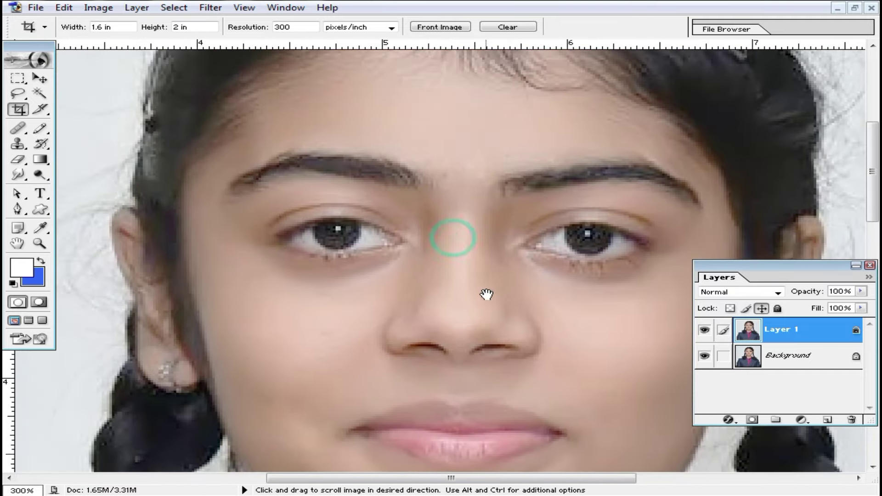
pyautogui.moveTo(486, 296); pyautogui.dragTo(500, 276)
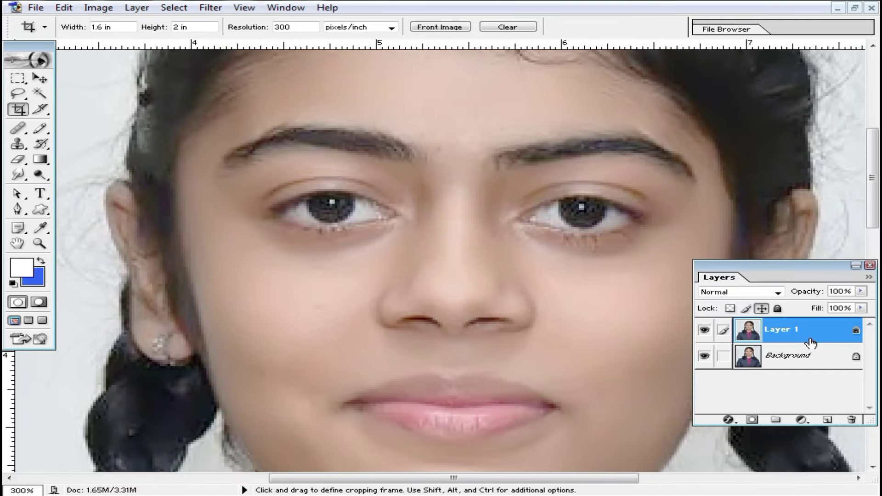
pyautogui.hotkey('ctrl', 'i')
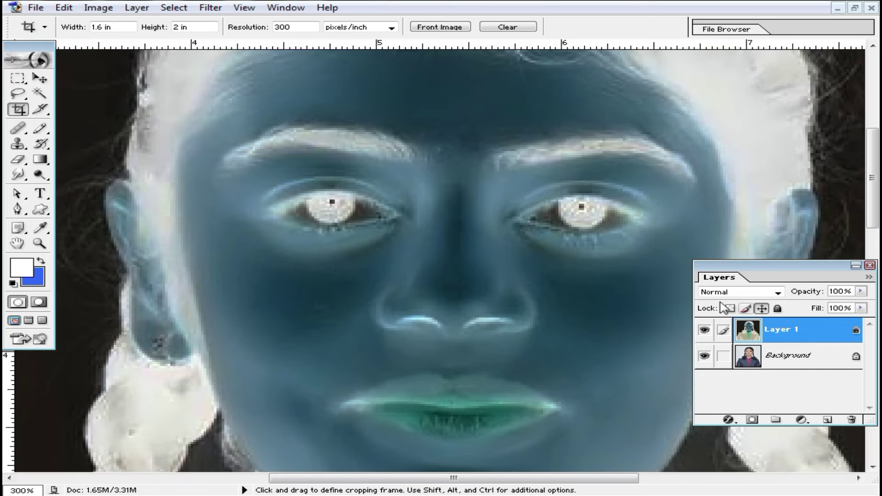
# Step: Set Layer 1 to Vivid Light and apply High Pass with a radius of about 4.5 px
pyautogui.click(764, 293)
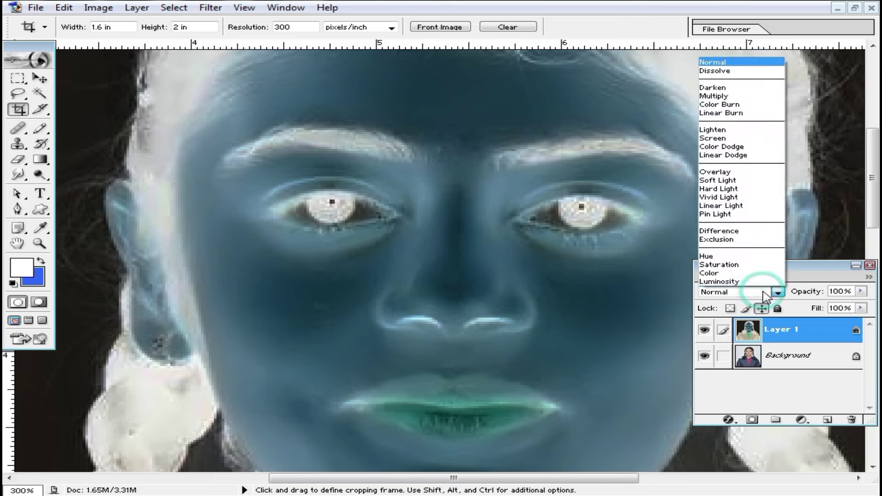
pyautogui.click(733, 196)
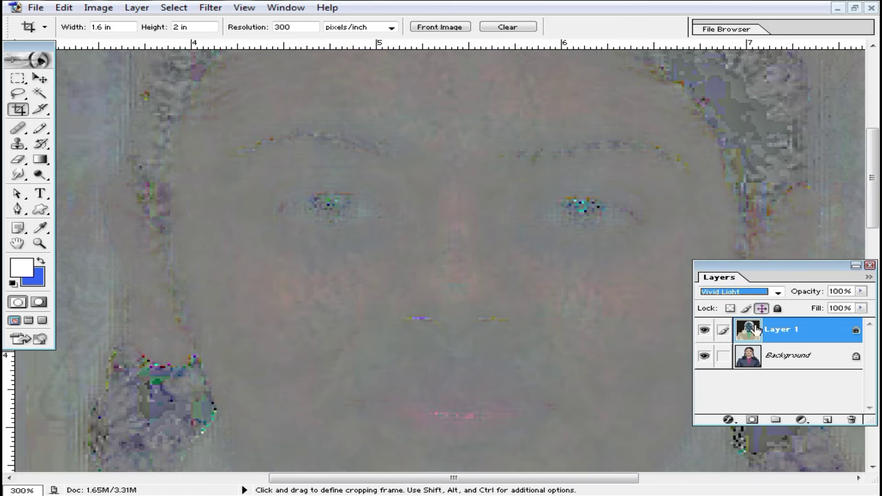
pyautogui.click(212, 9)
pyautogui.moveTo(237, 282)
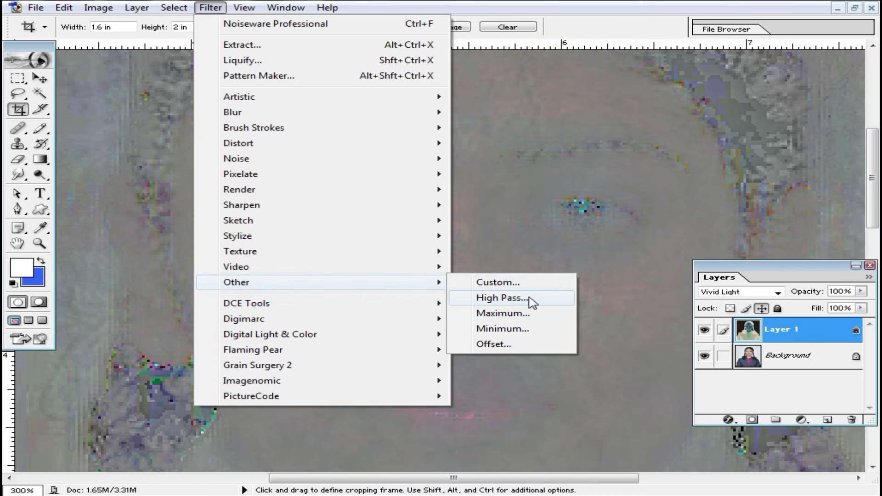
pyautogui.click(527, 299)
pyautogui.moveTo(630, 336); pyautogui.dragTo(607, 331)
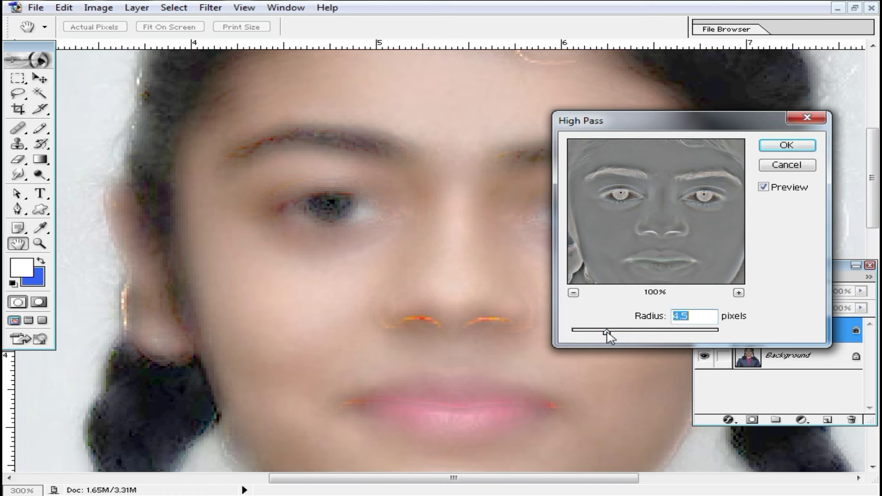
pyautogui.click(787, 145)
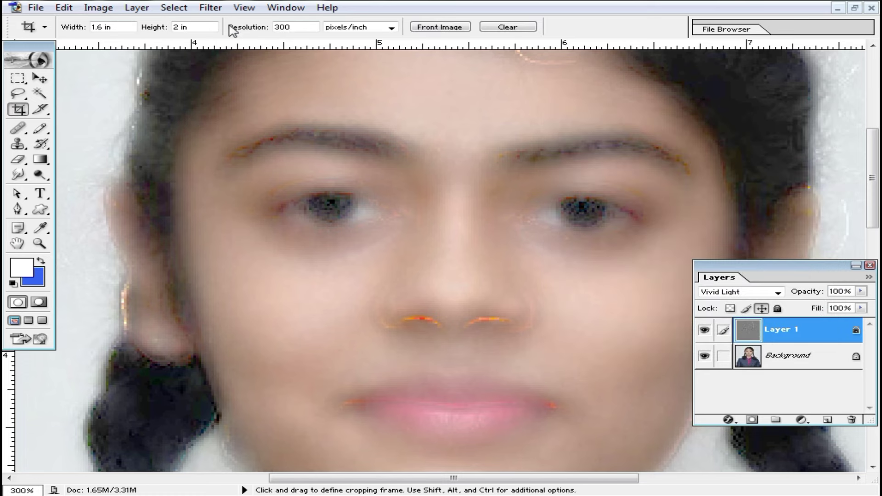
# Step: Apply a light 0.6-pixel Gaussian Blur to Layer 1 and add a layer mask
pyautogui.click(209, 8)
pyautogui.moveTo(233, 112)
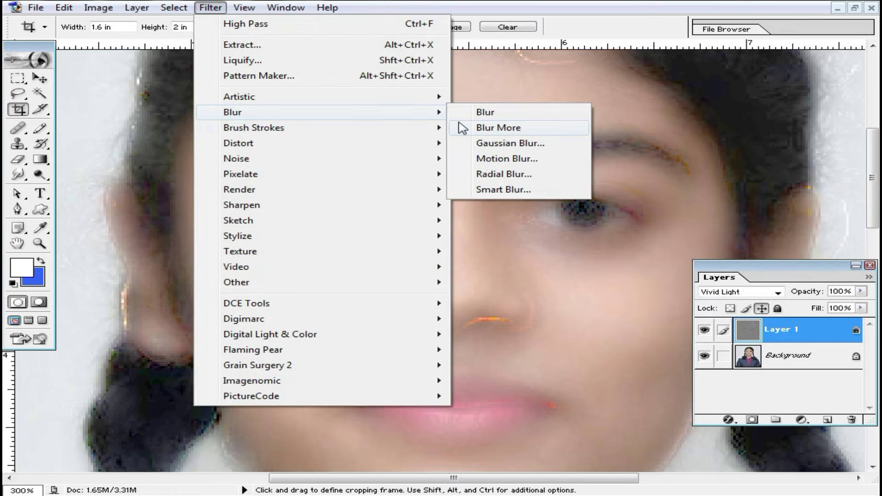
pyautogui.click(518, 146)
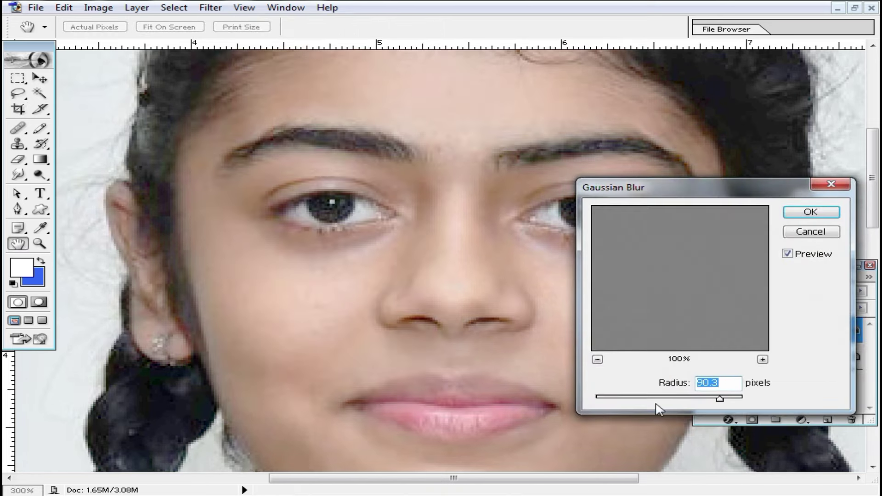
pyautogui.moveTo(719, 399); pyautogui.dragTo(602, 403)
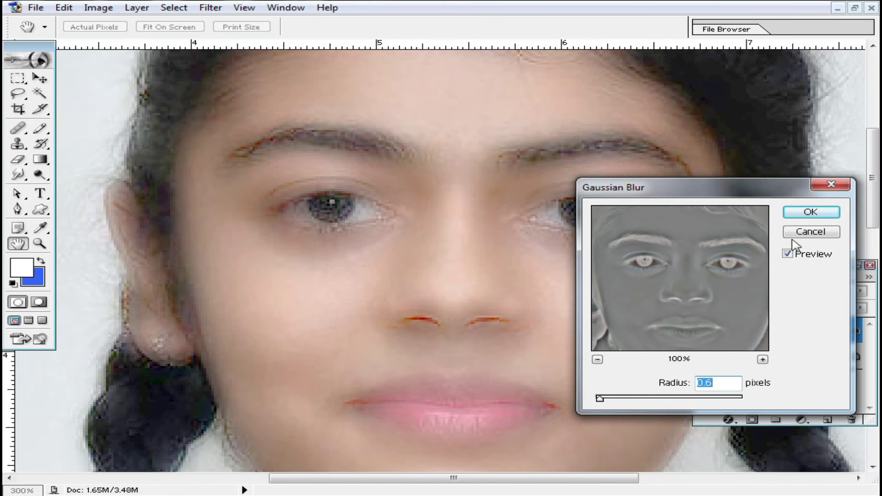
pyautogui.click(809, 212)
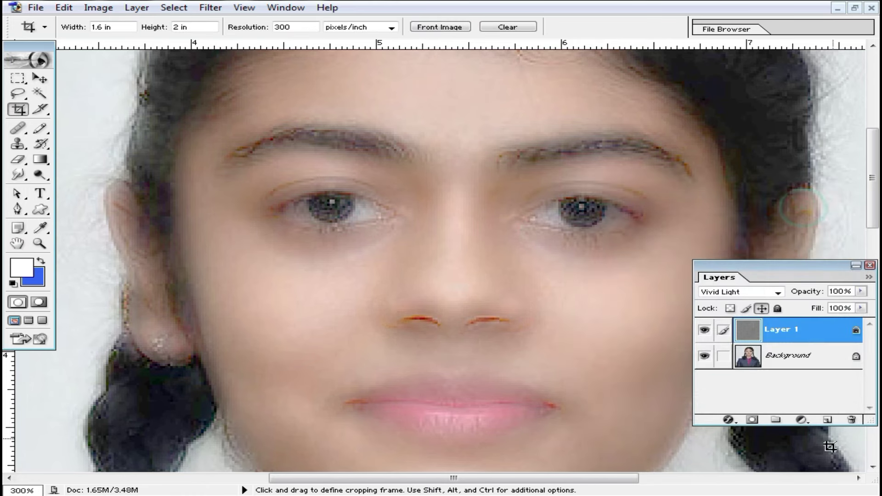
pyautogui.click(754, 420)
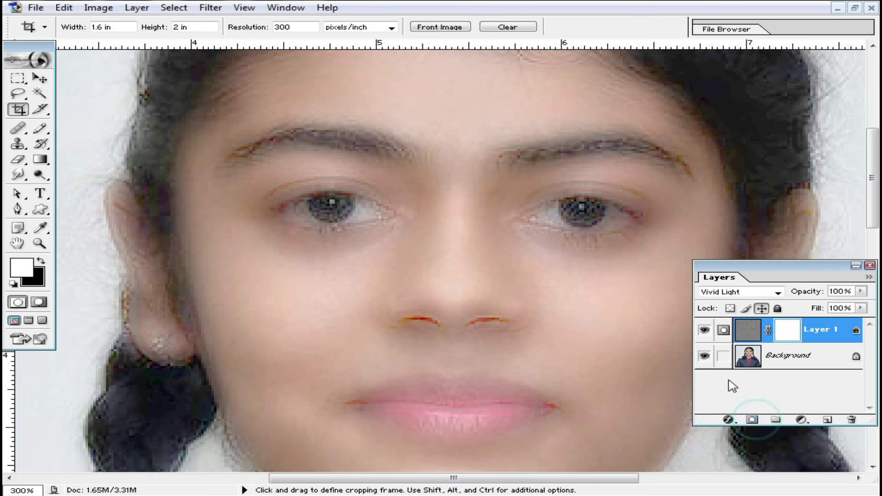
# Step: Invert the mask to black and paint the smoothing back onto the cheek with a soft brush
pyautogui.hotkey('ctrl', 'i')
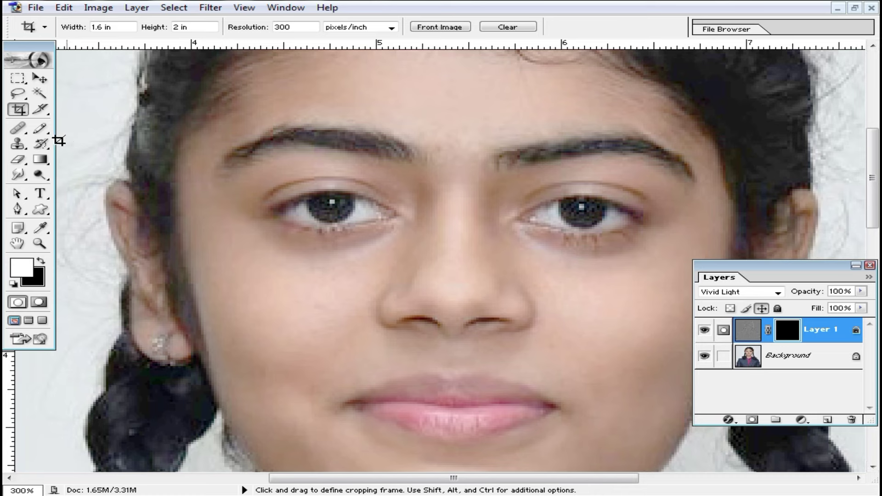
pyautogui.click(39, 131)
pyautogui.moveTo(40, 136); pyautogui.dragTo(92, 134)
pyautogui.click(106, 129)
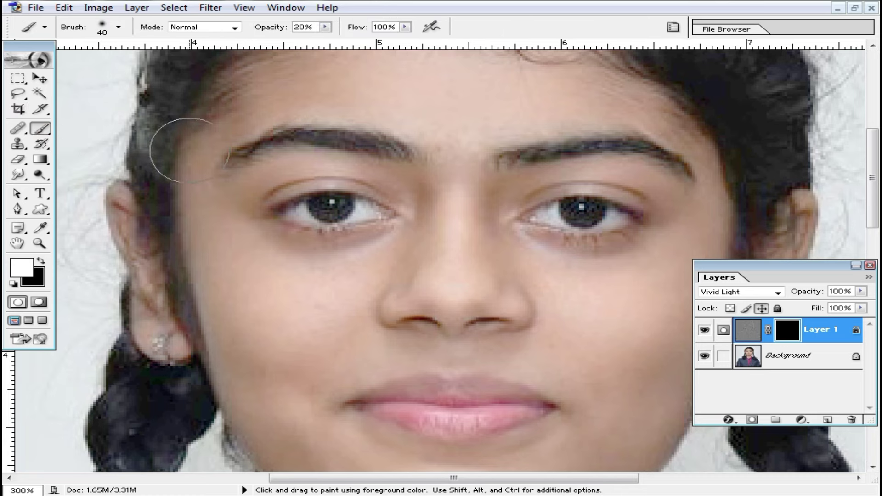
pyautogui.keyDown('ctrl'); pyautogui.click(581, 311); pyautogui.keyUp('ctrl')
pyautogui.moveTo(581, 311); pyautogui.dragTo(584, 285)
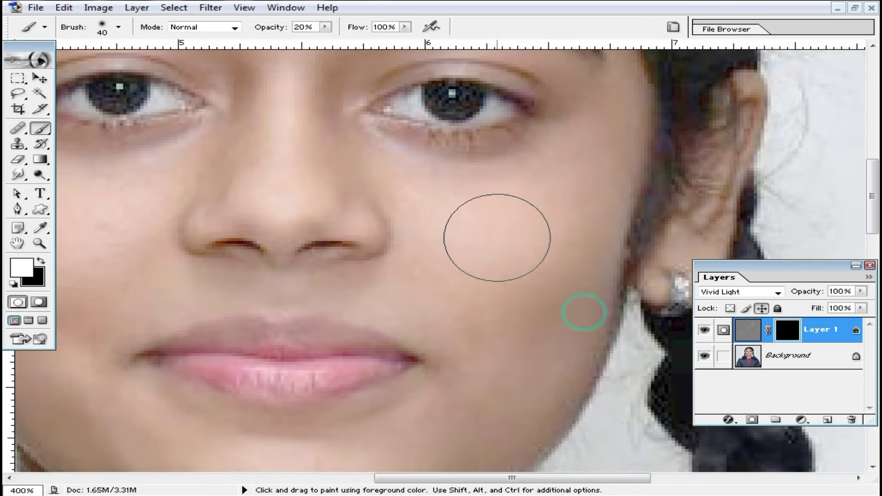
# Step: Set the brush to 100% opacity and 28 px, then merge Layer 1 into the Background
pyautogui.click(303, 27)
pyautogui.write('100')
pyautogui.press('Return')
pyautogui.rightClick(586, 281)
pyautogui.moveTo(625, 303); pyautogui.dragTo(616, 302)
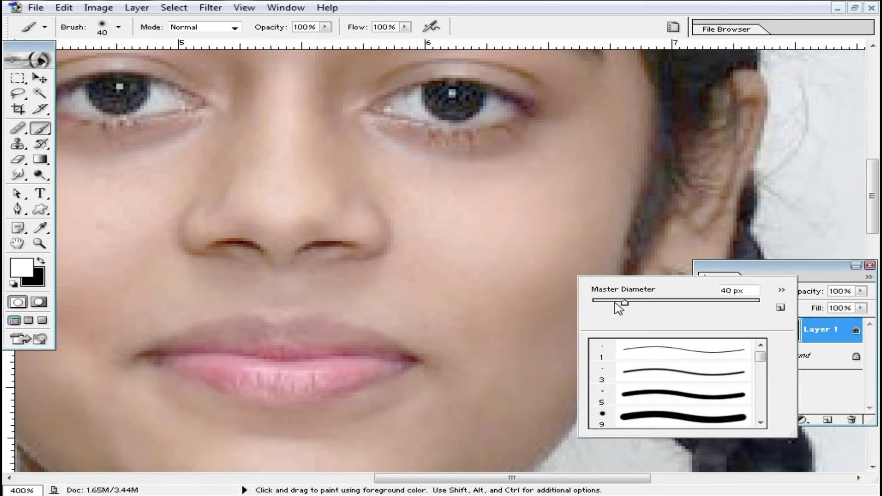
pyautogui.press('Return')
pyautogui.hotkey('ctrl', 'alt', '0')
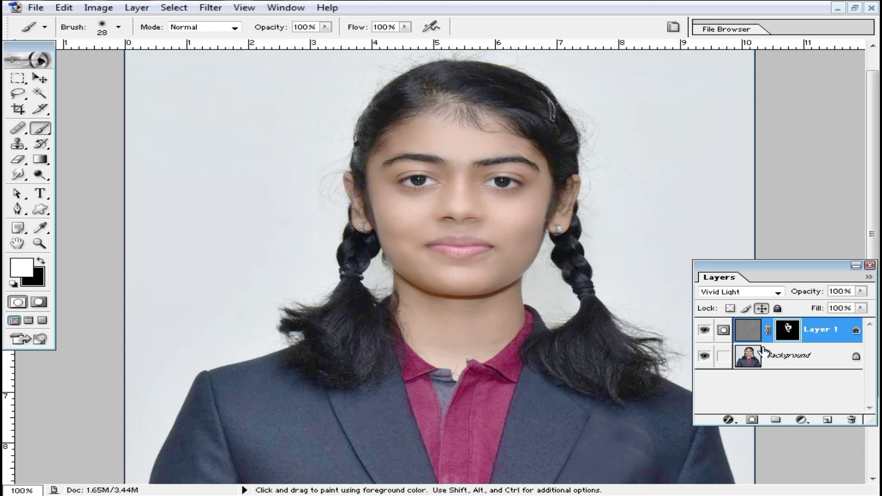
pyautogui.hotkey('ctrl', 'shift', 'e')
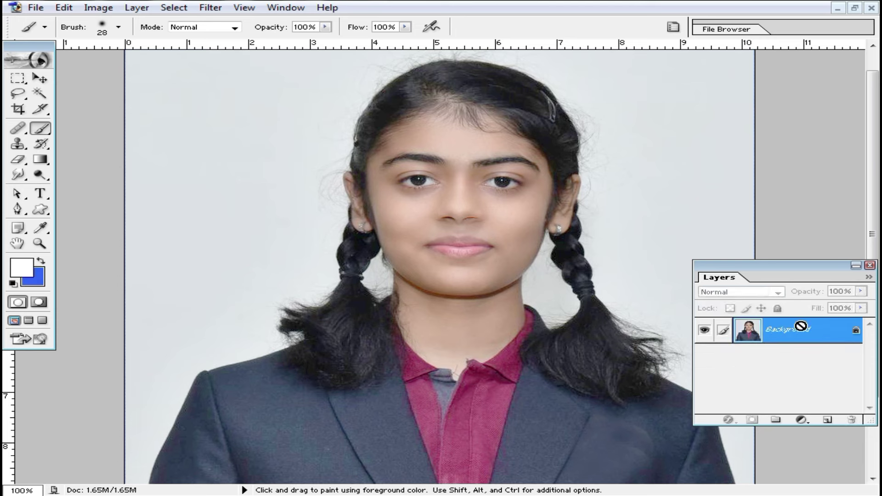
# Step: Duplicate the photo onto a new Layer 1 and toggle its visibility to compare
pyautogui.hotkey('ctrl', 'j')
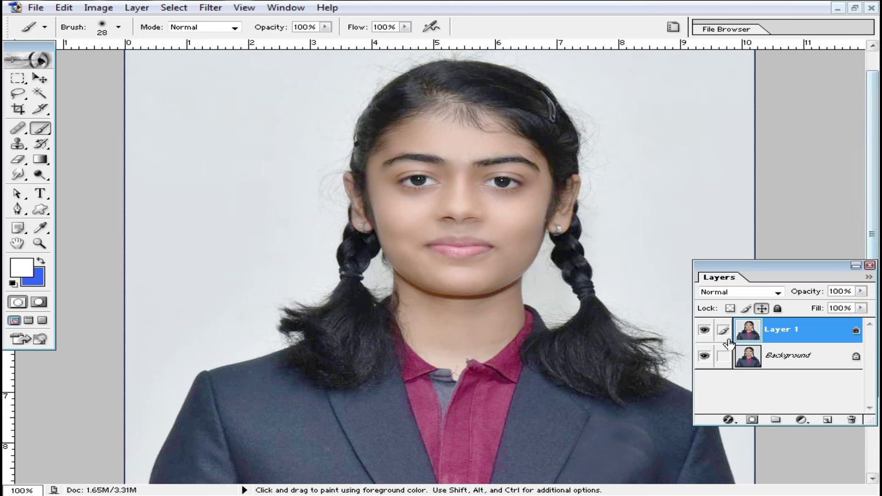
pyautogui.click(705, 331)
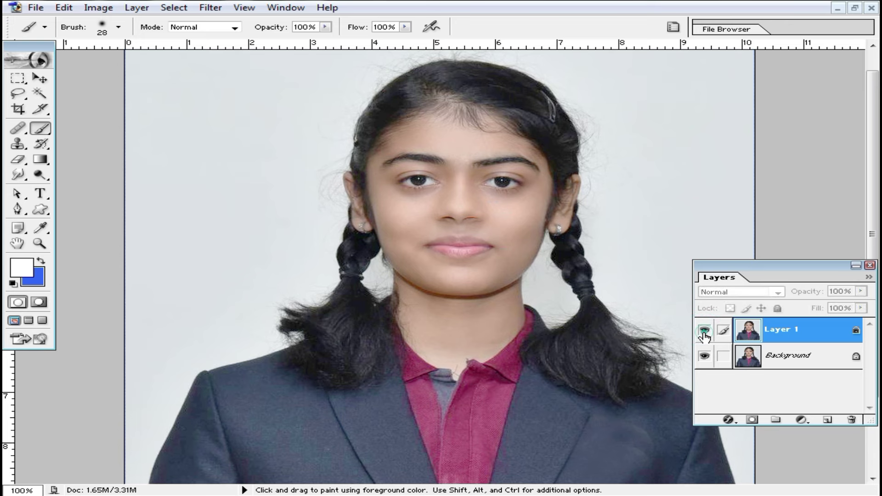
pyautogui.click(705, 332)
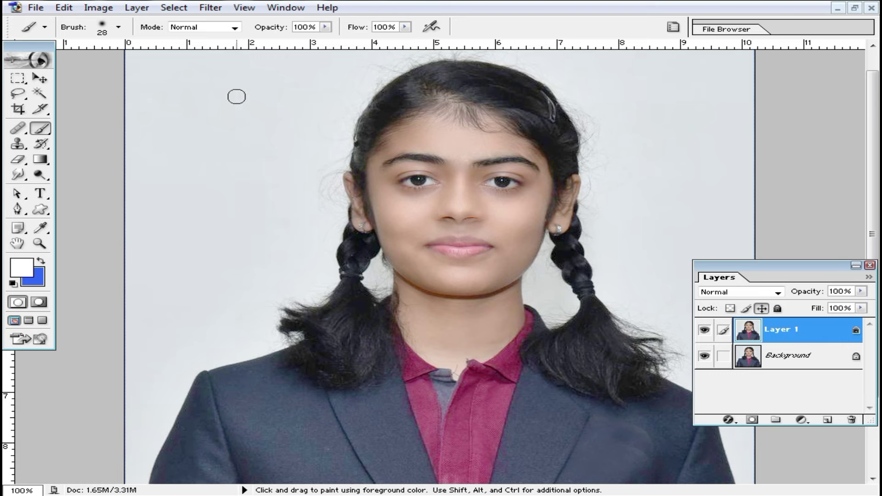
# Step: Apply Brightness/Contrast with brightness +15 and contrast +25
pyautogui.click(99, 8)
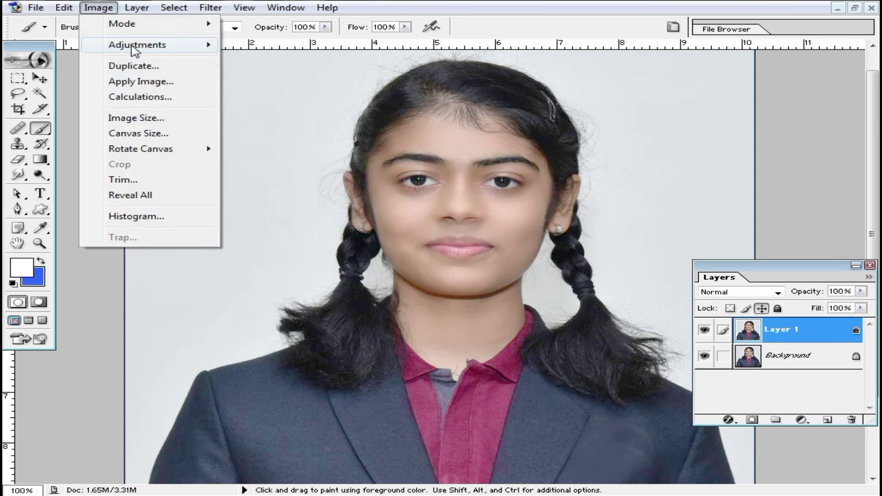
pyautogui.click(134, 46)
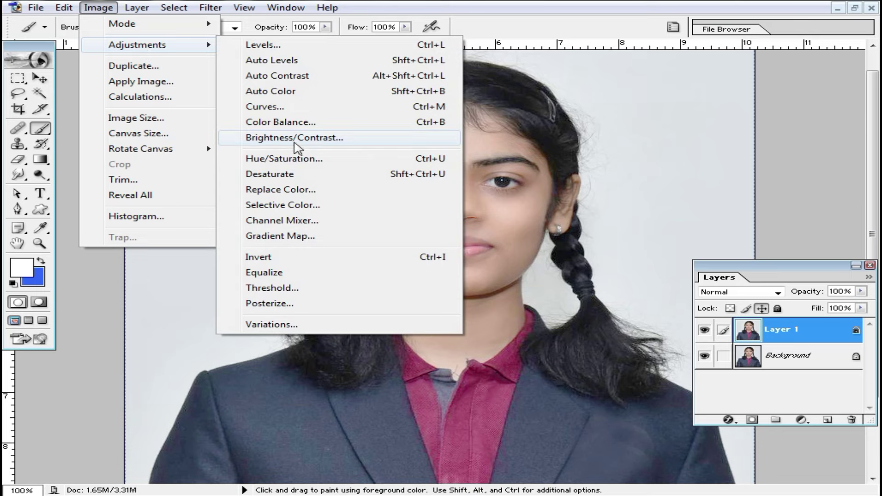
pyautogui.click(330, 141)
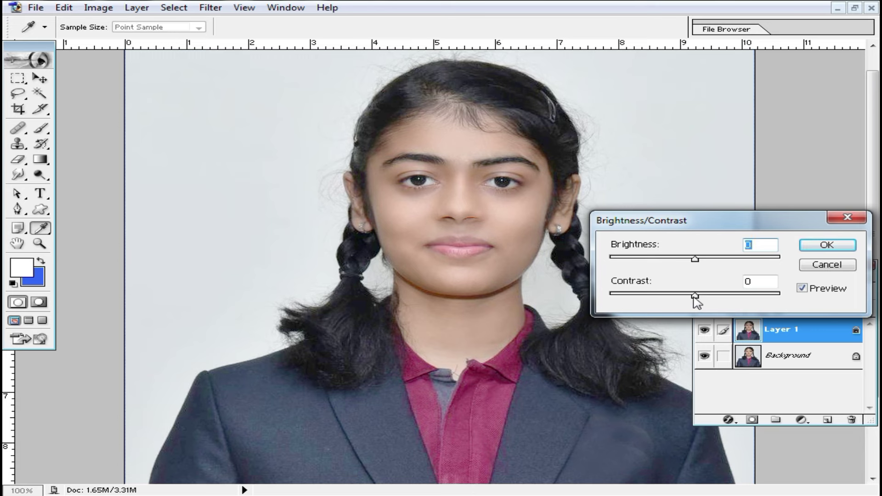
pyautogui.moveTo(703, 295); pyautogui.dragTo(716, 296)
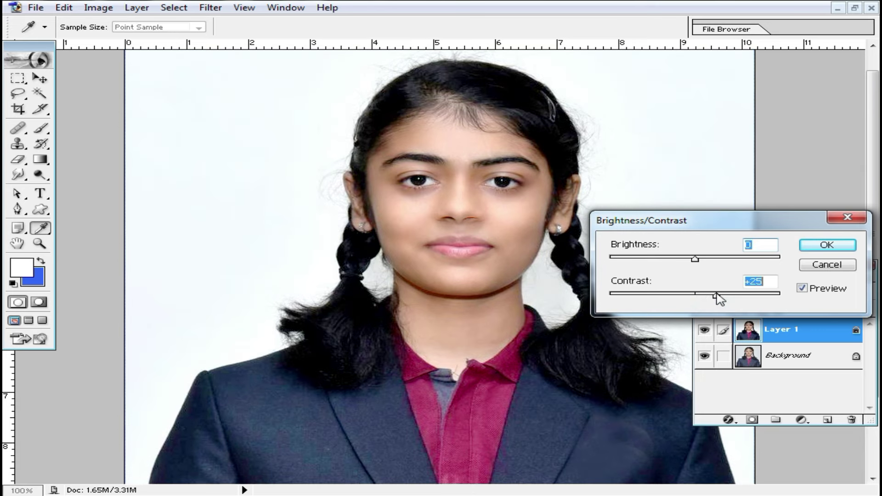
pyautogui.moveTo(696, 259); pyautogui.dragTo(708, 259)
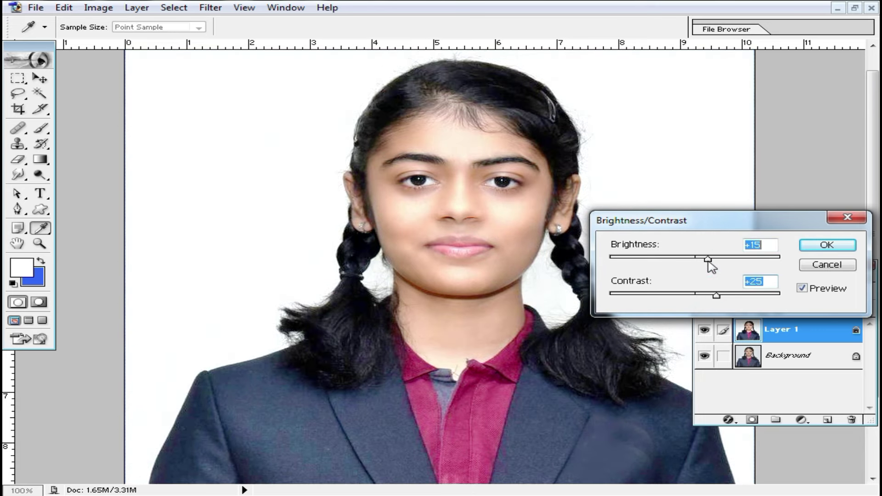
pyautogui.click(827, 244)
pyautogui.press('b')
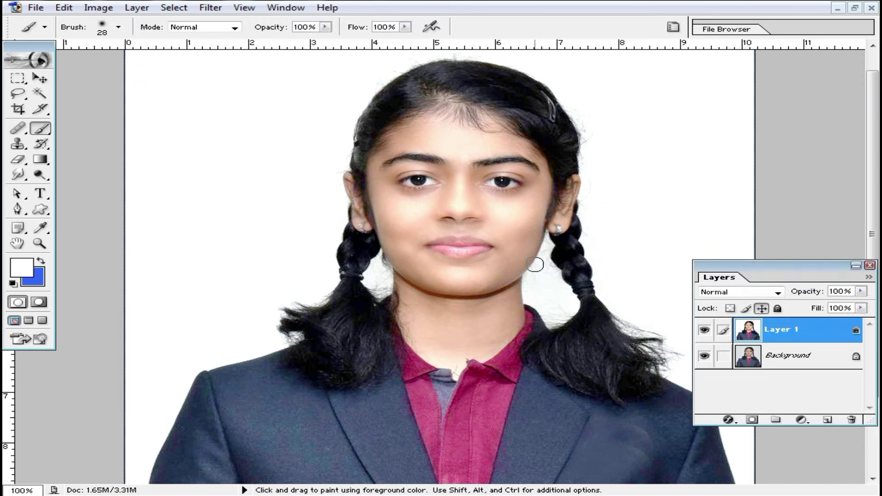
# Step: Crop the head and shoulders to 40 × 50 mm at 300 pixels/inch and fit it on screen
pyautogui.hotkey('ctrl', '0')
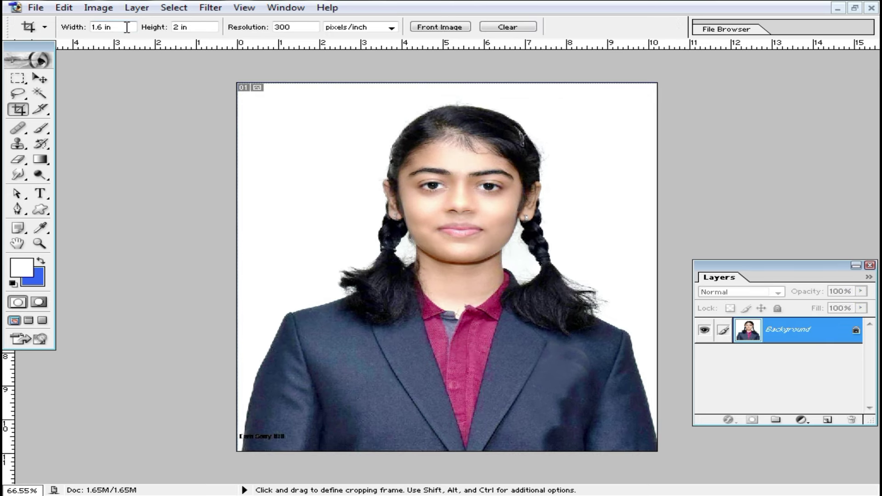
pyautogui.moveTo(127, 28); pyautogui.dragTo(82, 28)
pyautogui.write('40 mm')
pyautogui.press('Tab')
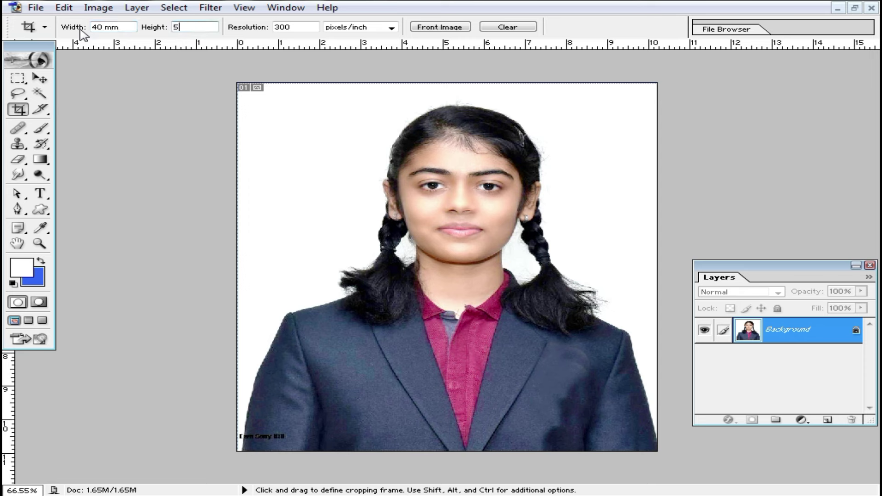
pyautogui.press('Tab')
pyautogui.write('3')
pyautogui.moveTo(311, 99)
pyautogui.mouseDown()
pyautogui.moveTo(635, 412)
pyautogui.moveTo(621, 422)
pyautogui.mouseUp()
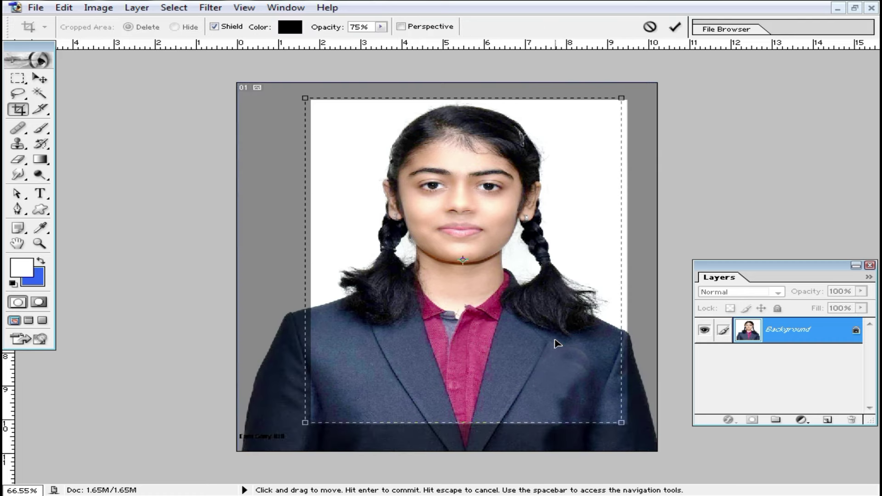
pyautogui.press('Return')
pyautogui.hotkey('ctrl', '0')
pyautogui.keyDown('ctrl'); pyautogui.keyDown('alt'); pyautogui.click(493, 262); pyautogui.keyUp('alt'); pyautogui.keyUp('ctrl')
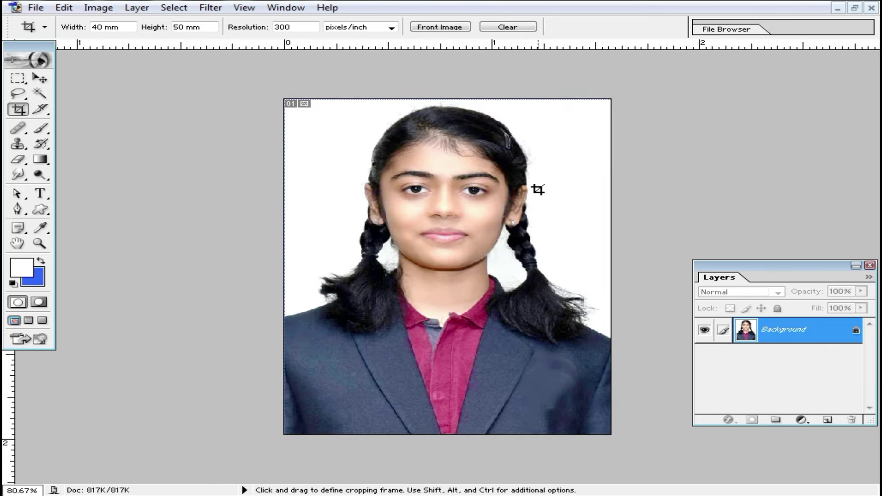
# Step: Select the whole photo, stroke it 6 px black centred on the edge, then deselect
pyautogui.hotkey('ctrl', 'a')
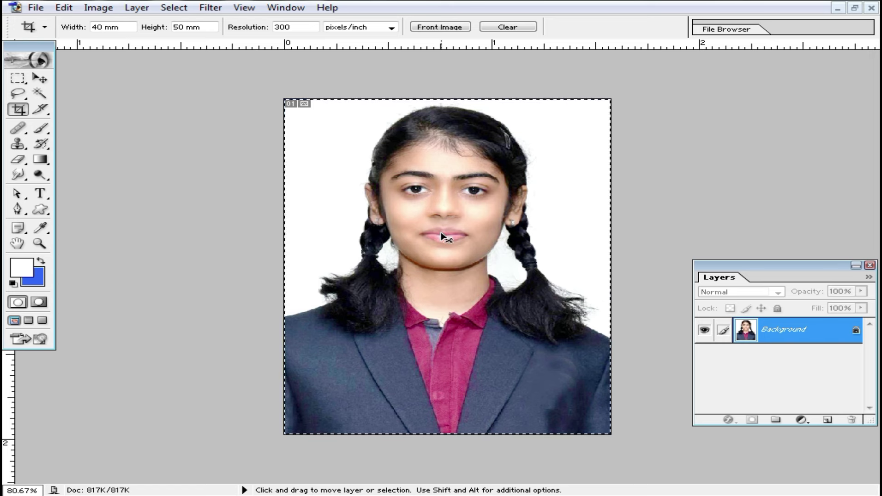
pyautogui.click(17, 79)
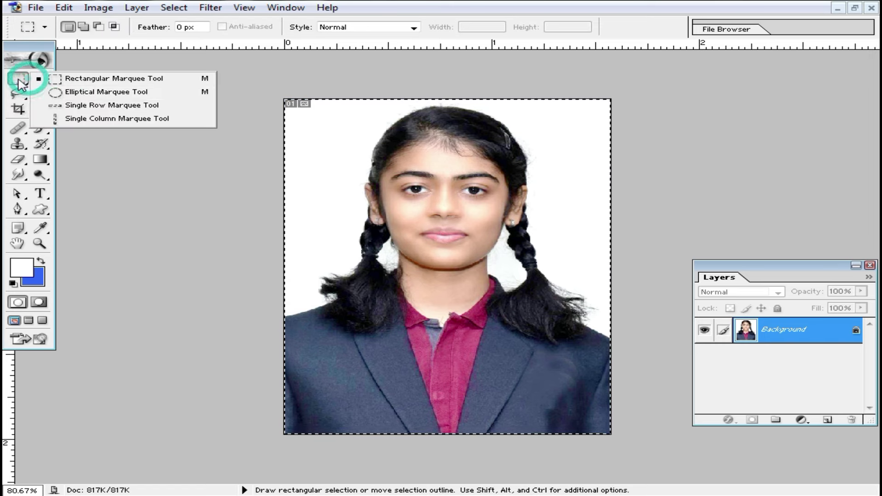
pyautogui.click(79, 78)
pyautogui.rightClick(332, 134)
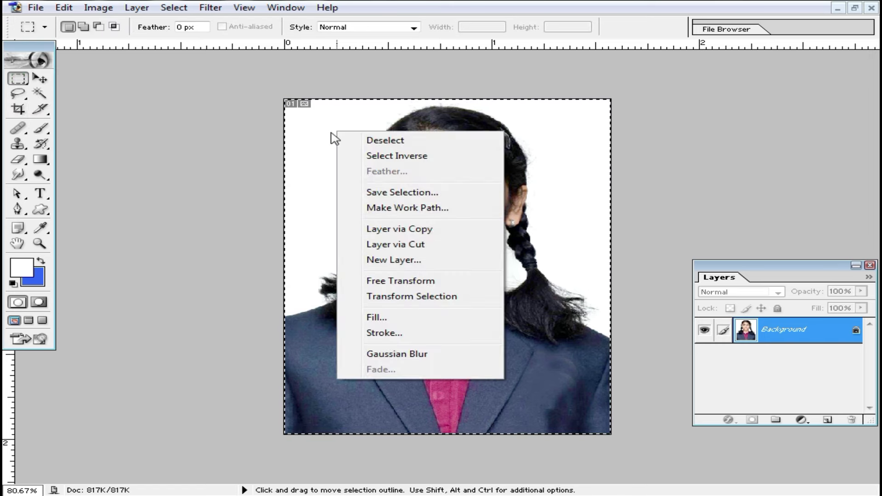
pyautogui.click(370, 334)
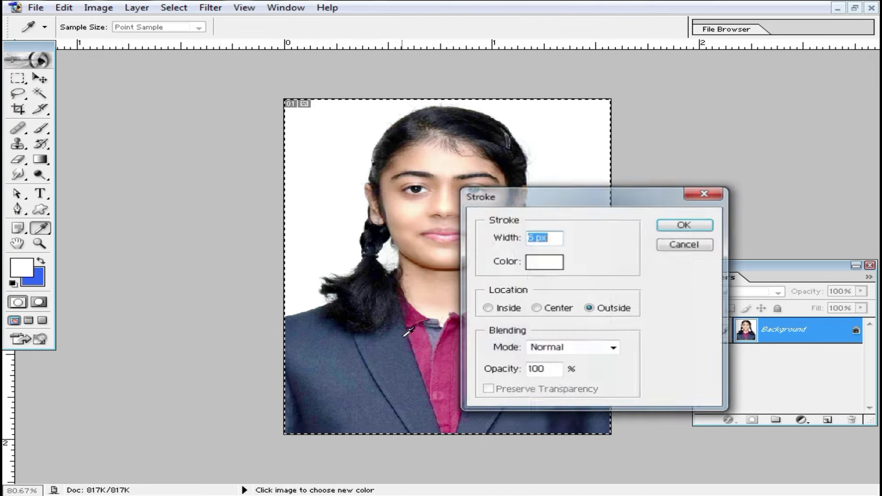
pyautogui.click(544, 262)
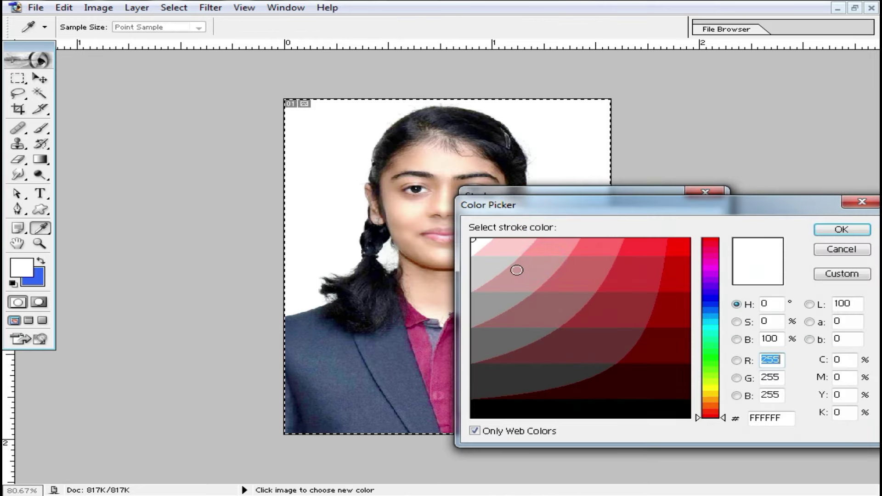
pyautogui.click(685, 410)
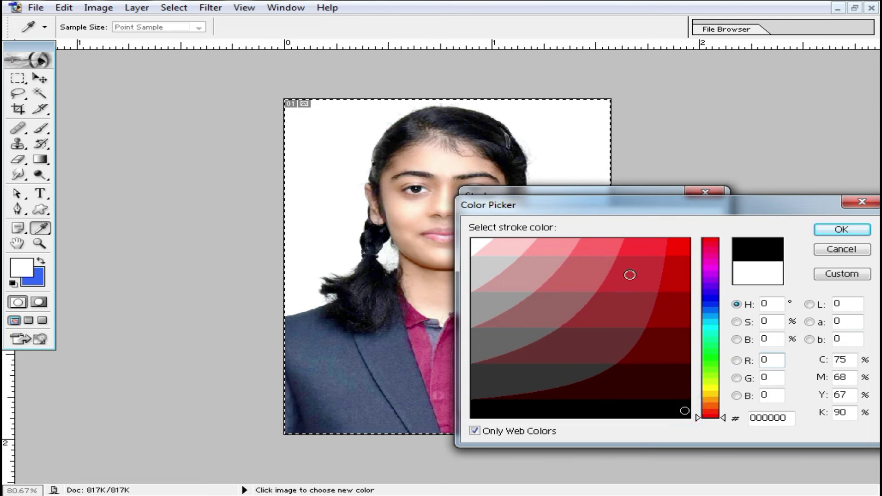
pyautogui.click(842, 230)
pyautogui.click(543, 309)
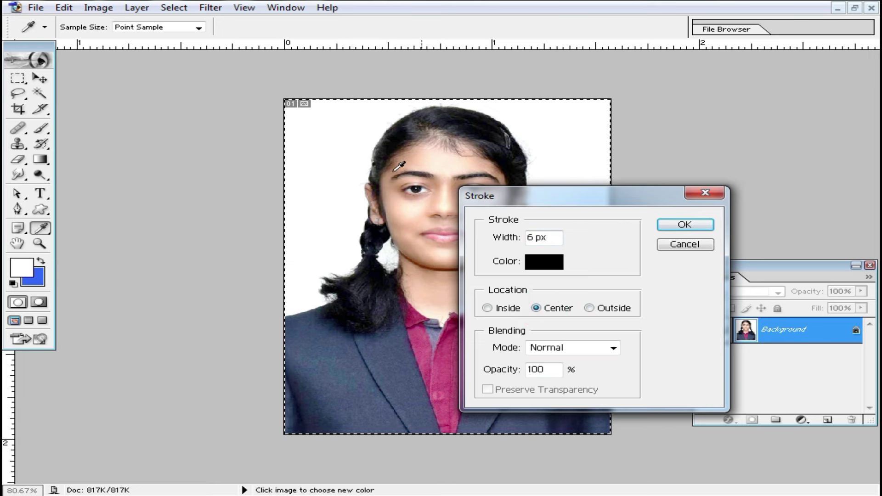
pyautogui.click(702, 228)
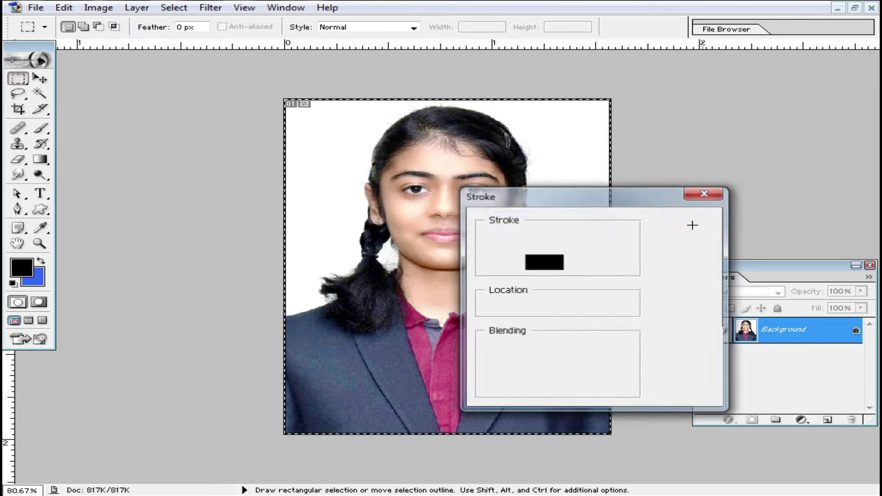
pyautogui.hotkey('ctrl', 'd')
pyautogui.hotkey('ctrl', '-')
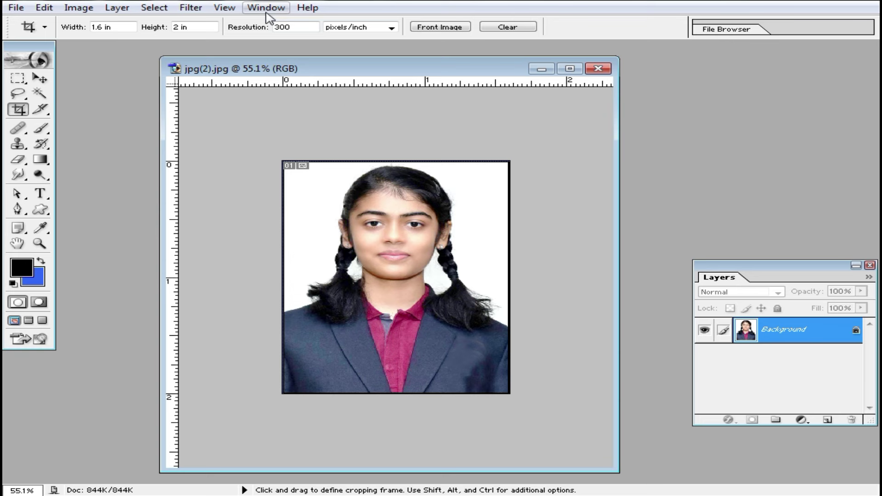
# Step: Show the Actions panel and create a new action set named Set 8
pyautogui.click(266, 10)
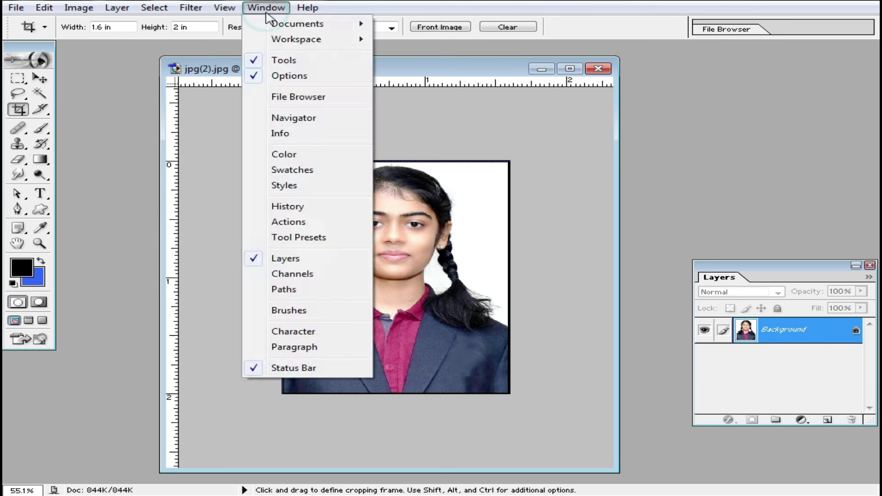
pyautogui.click(298, 225)
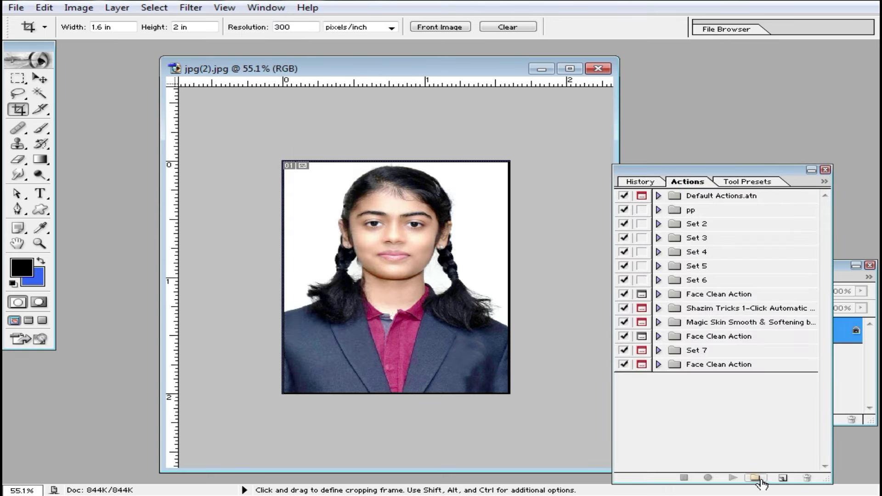
pyautogui.click(761, 480)
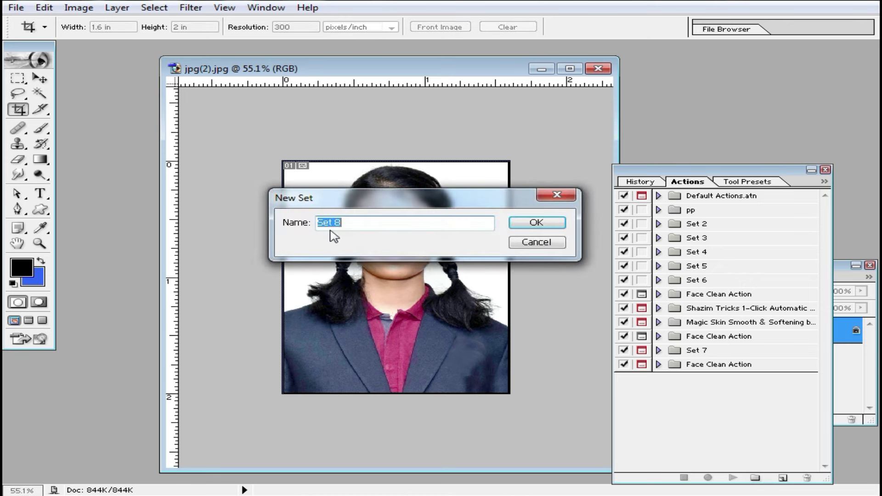
pyautogui.click(536, 223)
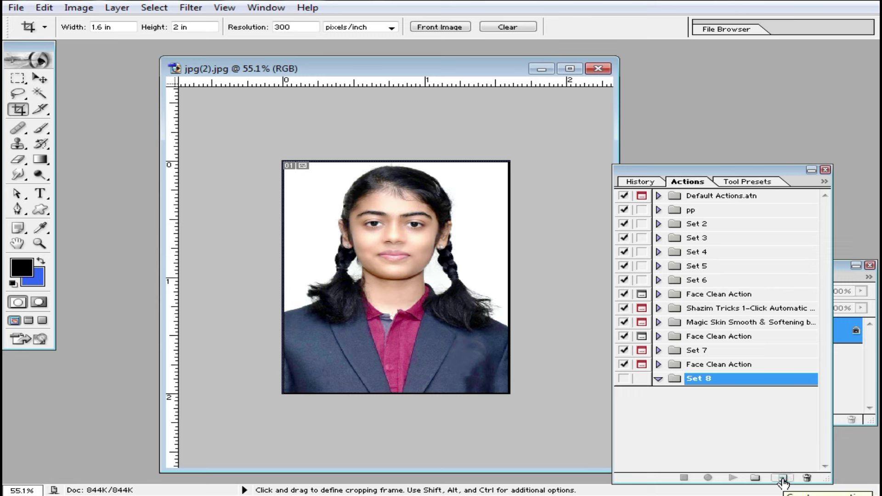
# Step: Create Action 8 in Set 8 with function key F9 and start recording
pyautogui.click(782, 479)
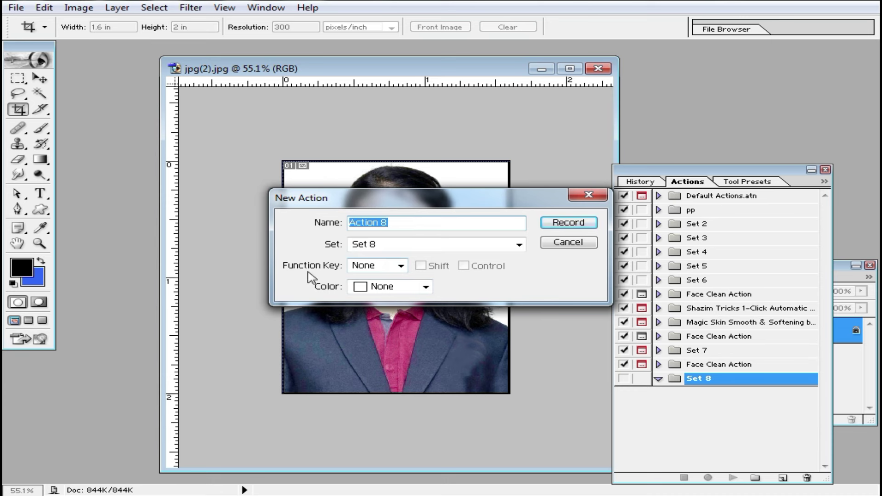
pyautogui.click(401, 267)
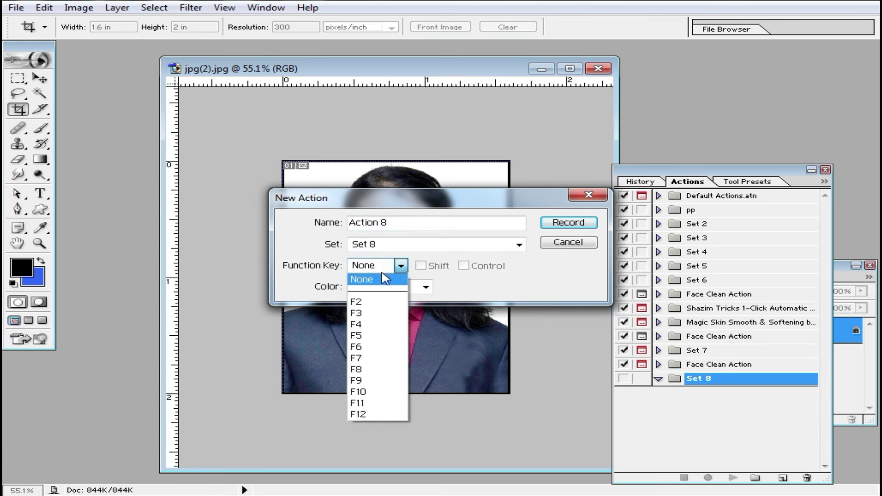
pyautogui.click(366, 381)
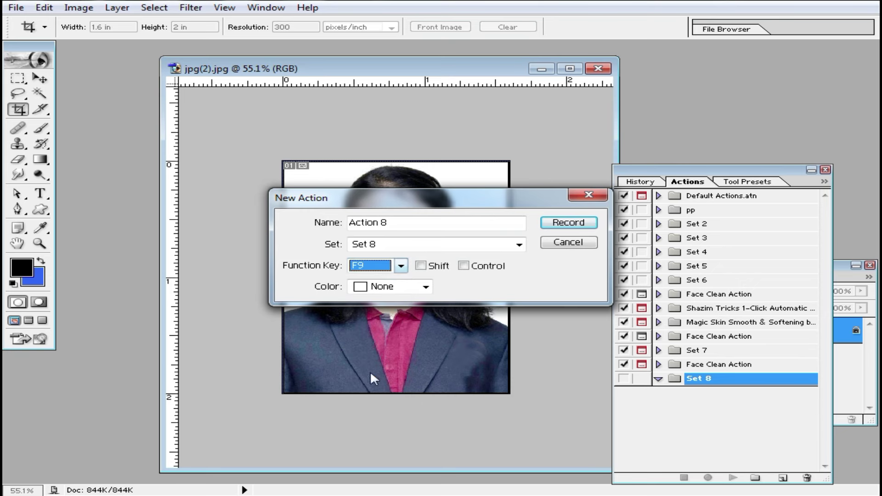
pyautogui.click(577, 225)
pyautogui.moveTo(456, 74); pyautogui.dragTo(380, 65)
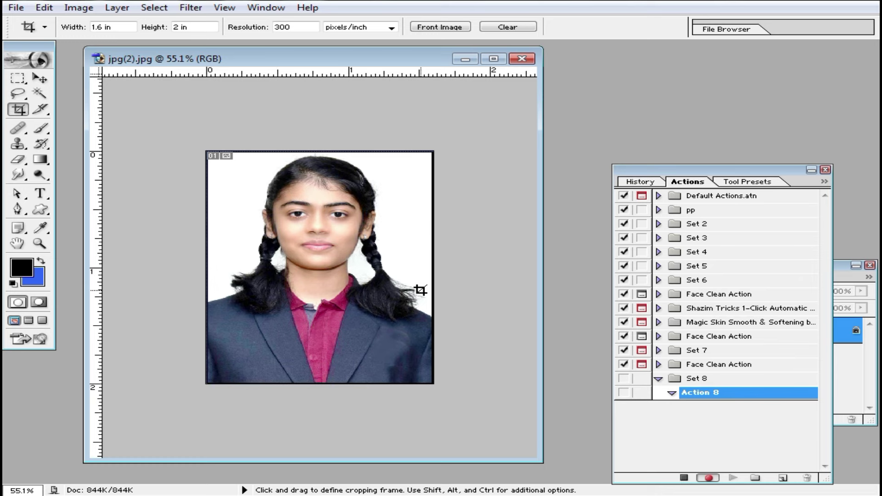
# Step: Create a new blank document using the A4 preset
pyautogui.press('ctrl')
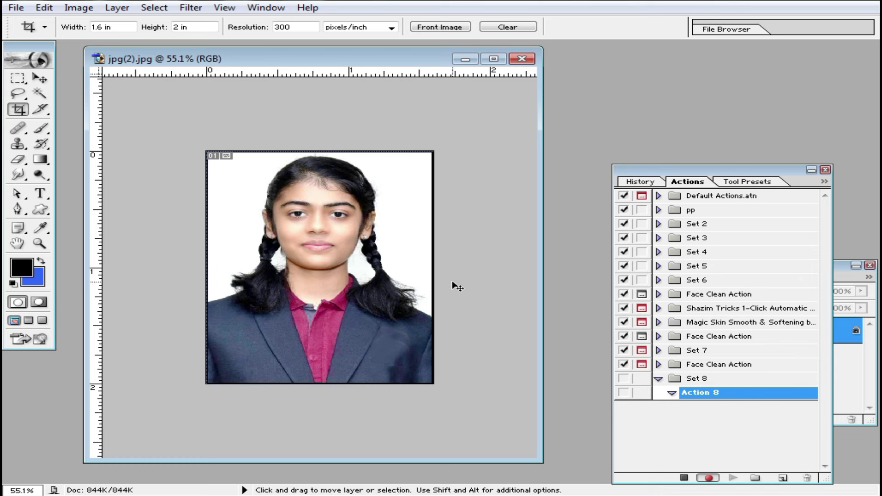
pyautogui.hotkey('ctrl', 'n')
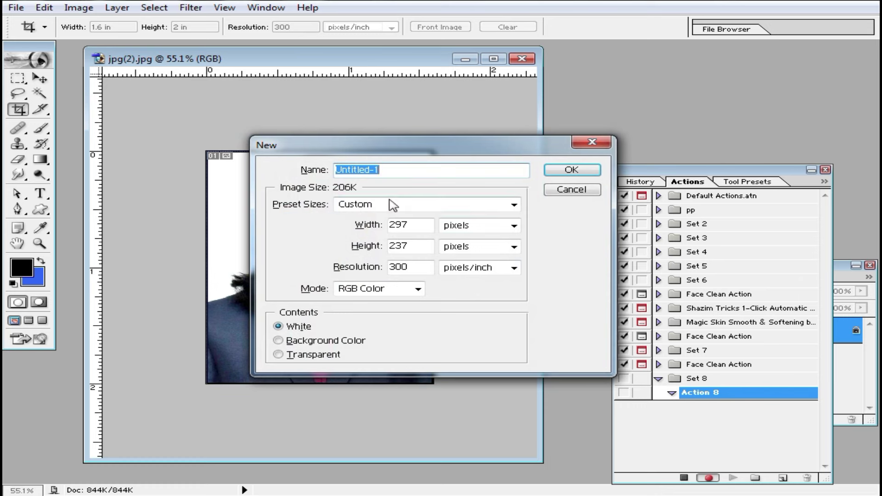
pyautogui.click(392, 206)
pyautogui.click(388, 289)
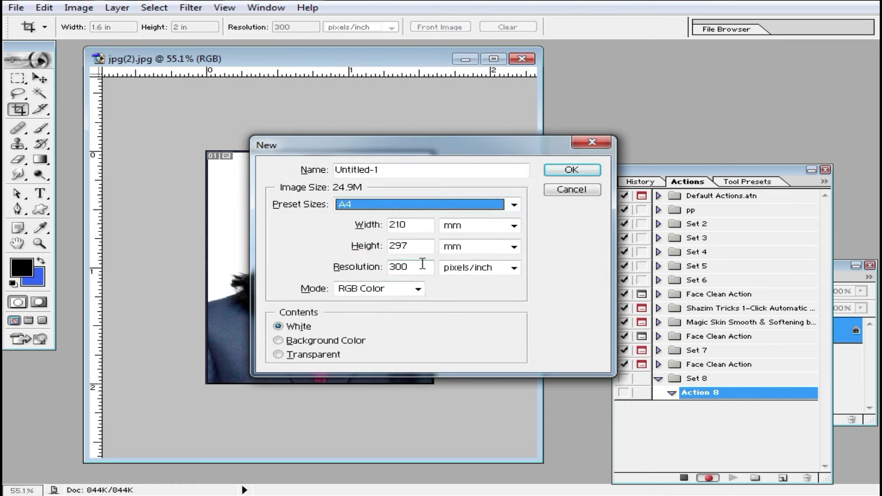
pyautogui.click(571, 169)
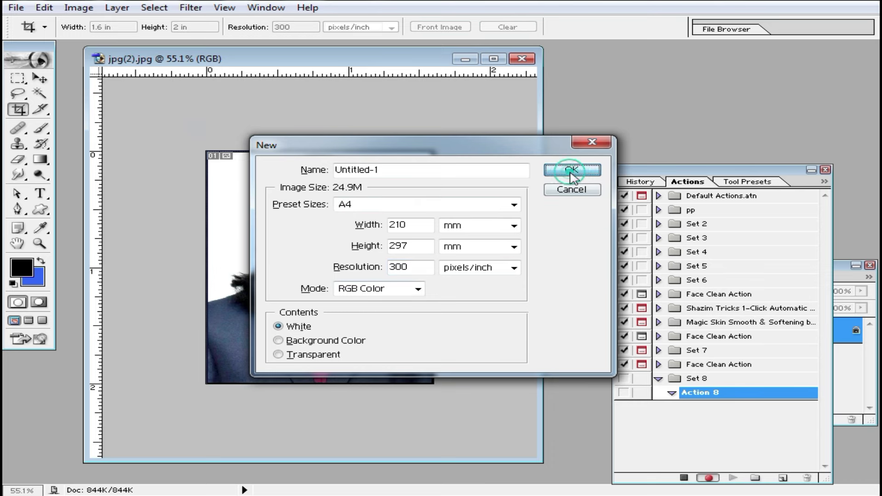
pyautogui.moveTo(214, 105); pyautogui.dragTo(648, 85)
# Step: Copy the passport photo, paste it into the A4 sheet and place it top-left
pyautogui.click(347, 229)
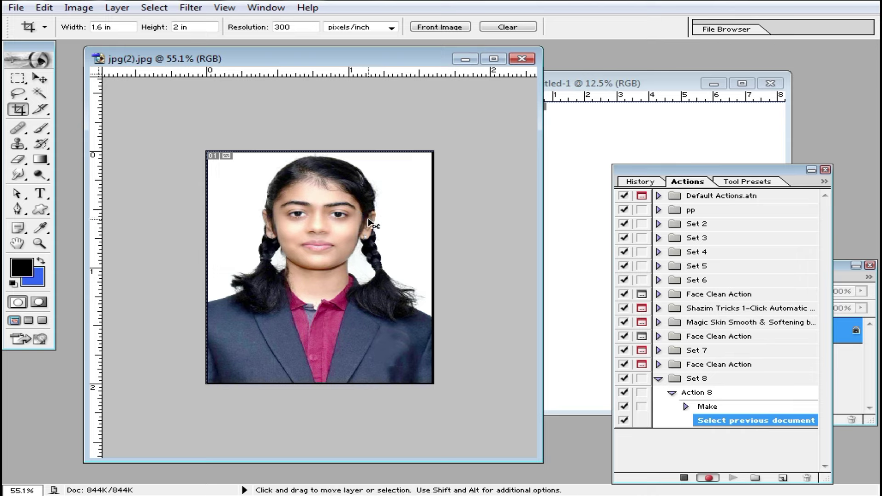
pyautogui.hotkey('ctrl', 'a')
pyautogui.hotkey('ctrl', 'c')
pyautogui.click(679, 99)
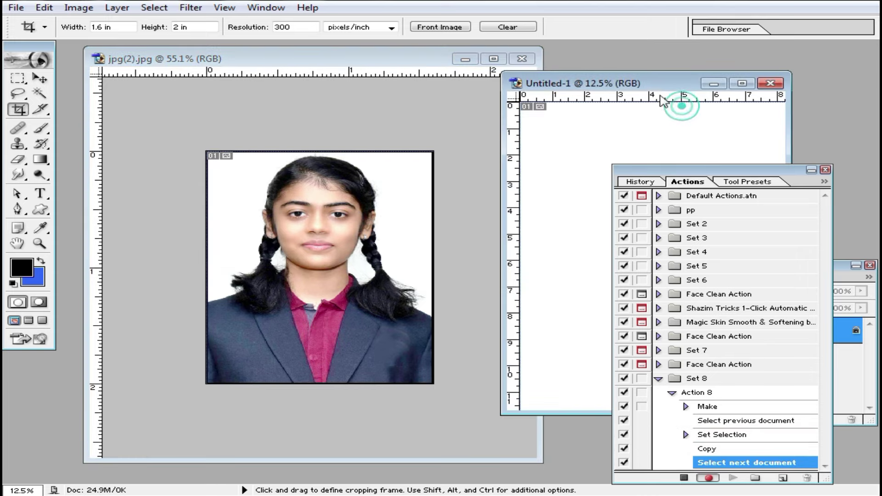
pyautogui.doubleClick(649, 83)
pyautogui.click(437, 193)
pyautogui.hotkey('ctrl', 'v')
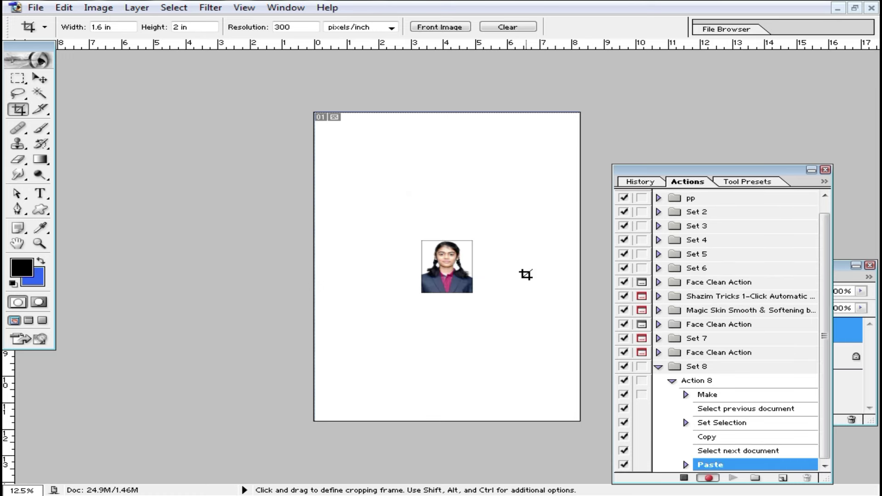
pyautogui.click(39, 78)
pyautogui.keyDown('ctrl'); pyautogui.click(427, 225); pyautogui.keyUp('ctrl')
pyautogui.moveTo(445, 301); pyautogui.dragTo(304, 130)
# Step: Duplicate the photo into a tight row of five and merge them into one layer
pyautogui.keyDown('ctrl'); pyautogui.click(317, 119); pyautogui.keyUp('ctrl')
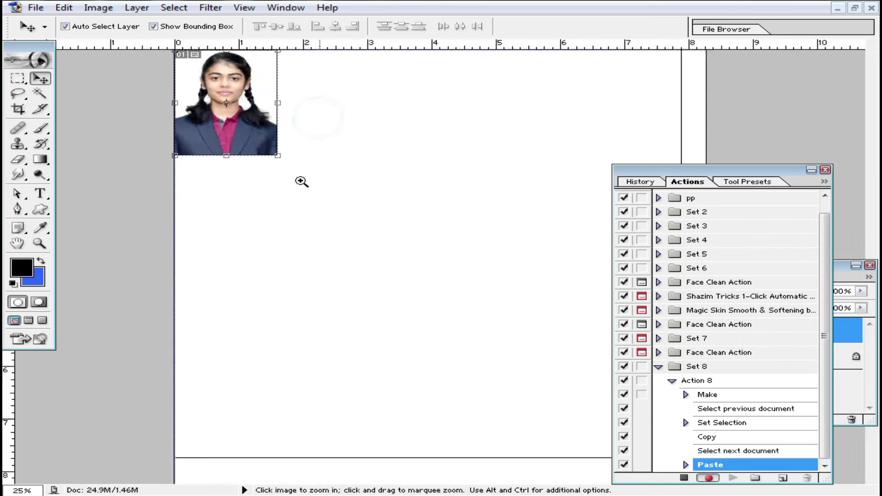
pyautogui.keyDown('ctrl'); pyautogui.click(301, 182); pyautogui.keyUp('ctrl')
pyautogui.moveTo(174, 152); pyautogui.dragTo(719, 143)
pyautogui.click(299, 143)
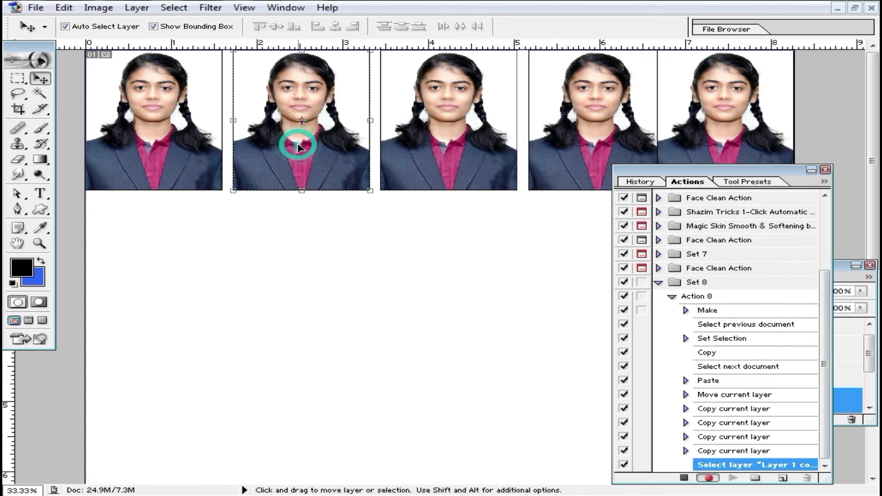
pyautogui.hotkey('shift', 'Left')
pyautogui.click(423, 161)
pyautogui.hotkey('shift', 'Left')
pyautogui.hotkey('shift', 'Left')
pyautogui.hotkey('shift', 'Left')
pyautogui.hotkey('shift', 'Left')
pyautogui.click(576, 156)
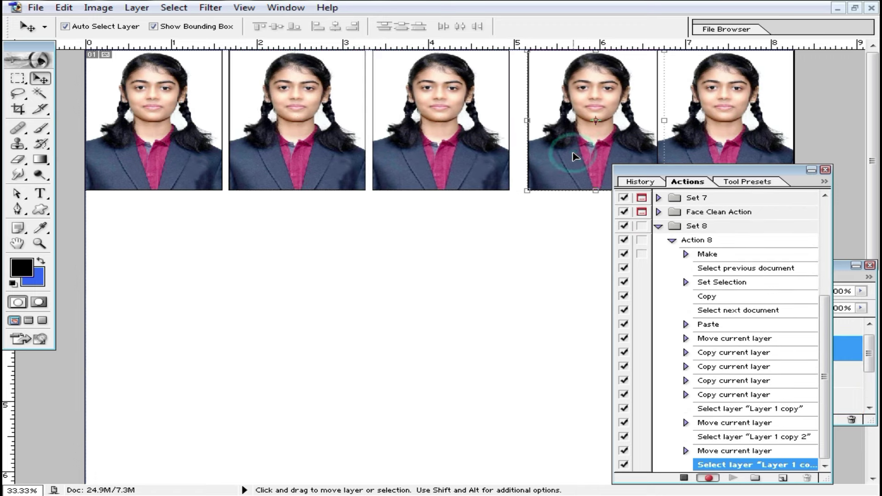
pyautogui.hotkey('shift', 'Left')
pyautogui.hotkey('shift', 'Left')
pyautogui.hotkey('shift', 'Left')
pyautogui.hotkey('shift', 'Left')
pyautogui.hotkey('shift', 'Left')
pyautogui.hotkey('shift', 'Left')
pyautogui.hotkey('shift', 'Left')
pyautogui.hotkey('shift', 'Left')
pyautogui.hotkey('shift', 'Left')
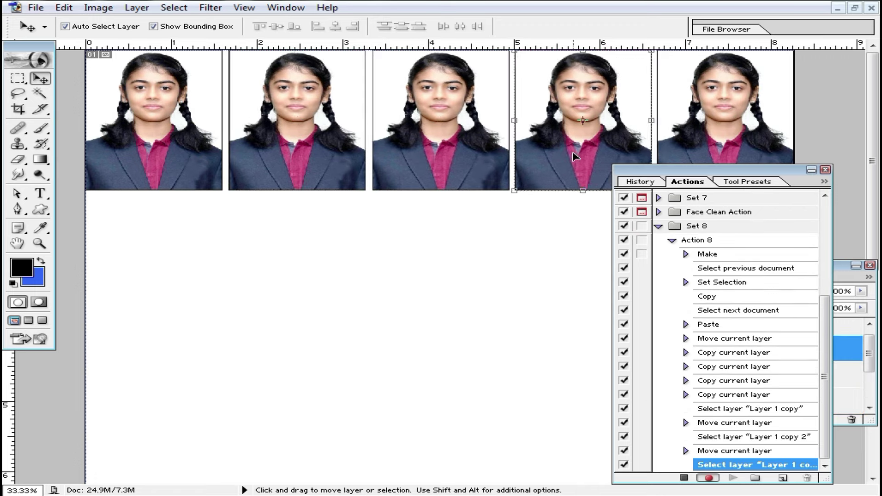
pyautogui.click(727, 146)
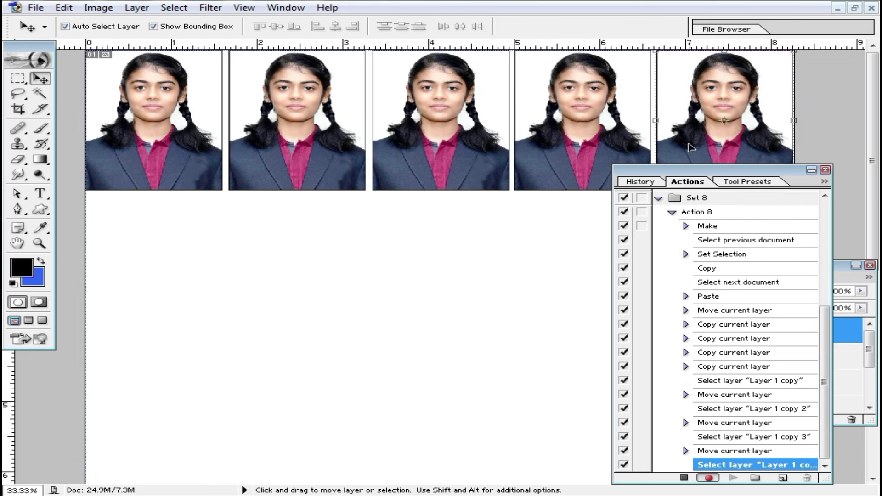
pyautogui.hotkey('shift', 'Left')
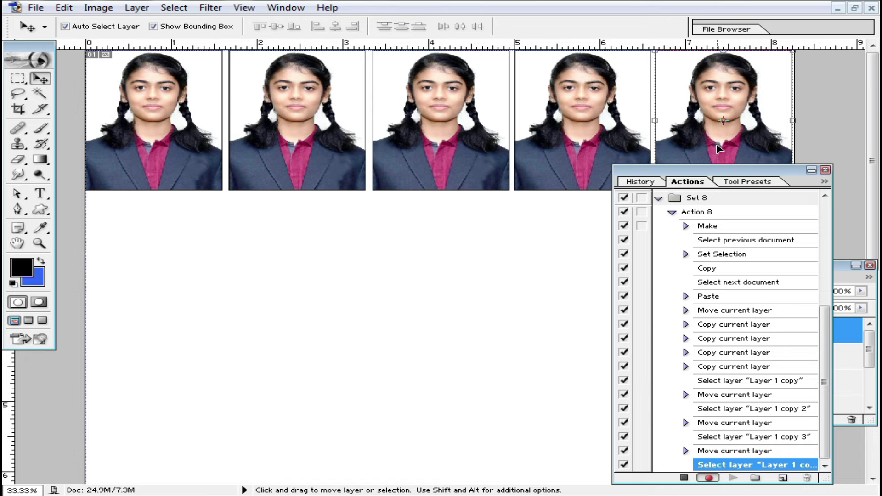
pyautogui.hotkey('ctrl', 'e')
pyautogui.hotkey('ctrl', 'e')
pyautogui.hotkey('ctrl', 'e')
pyautogui.hotkey('ctrl', 'e')
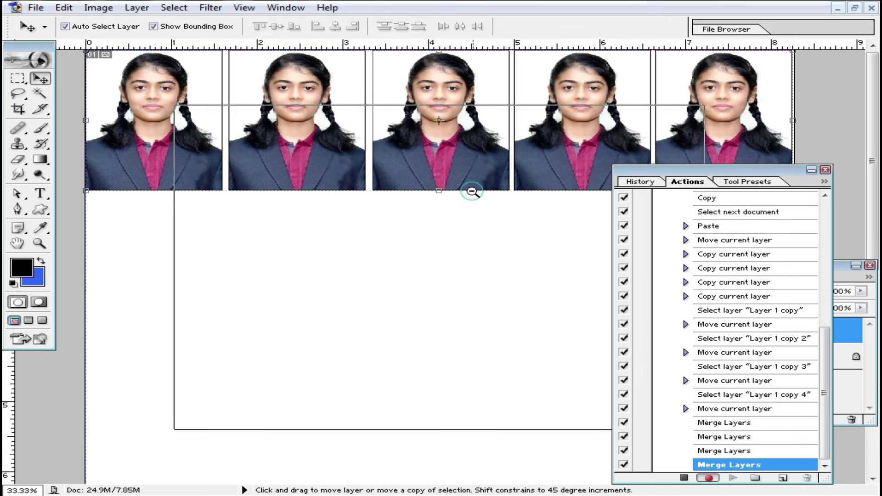
# Step: Duplicate the photo row down into five rows, merge all layers, and stop recording
pyautogui.keyDown('alt'); pyautogui.click(472, 192); pyautogui.keyUp('alt')
pyautogui.moveTo(450, 112); pyautogui.dragTo(451, 308)
pyautogui.moveTo(451, 308); pyautogui.dragTo(450, 384)
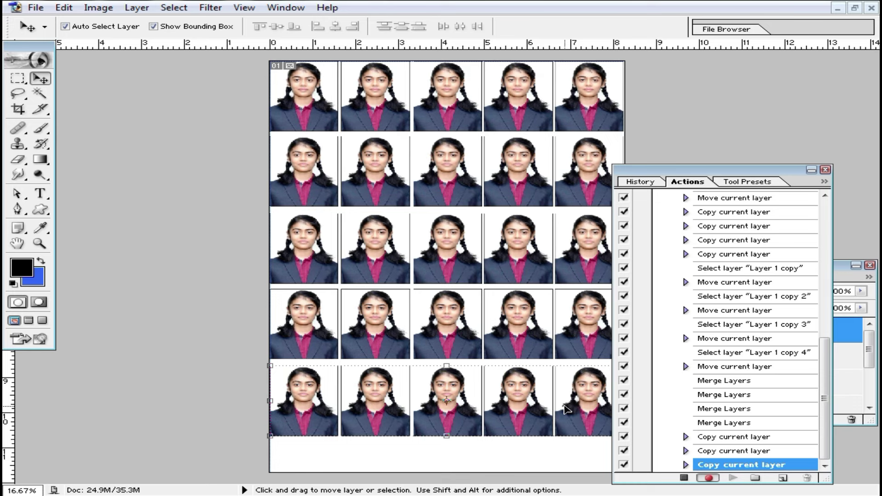
pyautogui.hotkey('ctrl', 'e')
pyautogui.hotkey('ctrl', 'e')
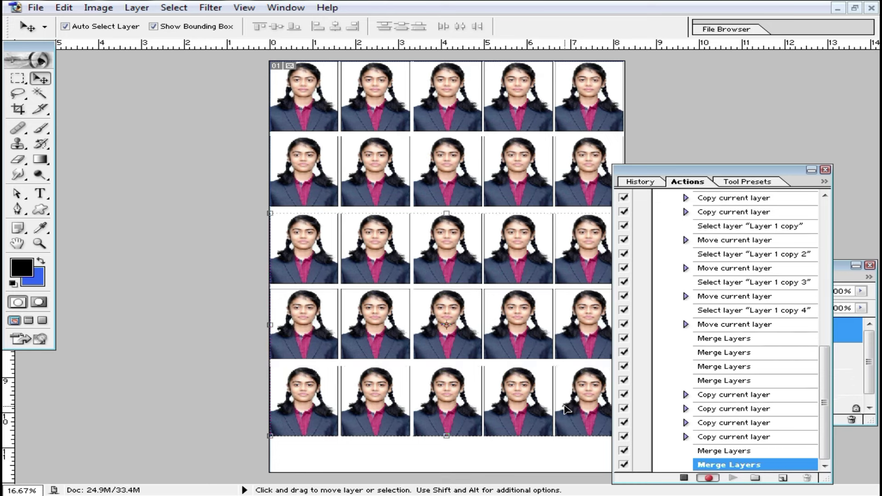
pyautogui.hotkey('ctrl', 'e')
pyautogui.hotkey('ctrl', 'e')
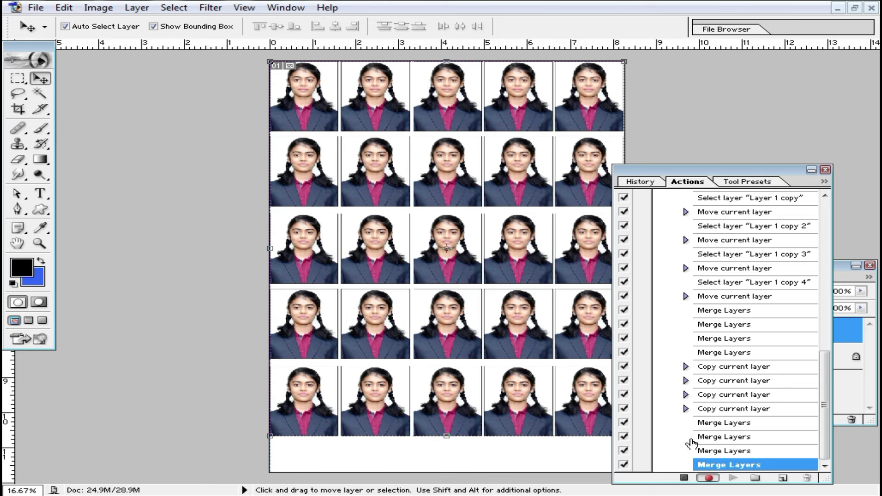
pyautogui.click(684, 479)
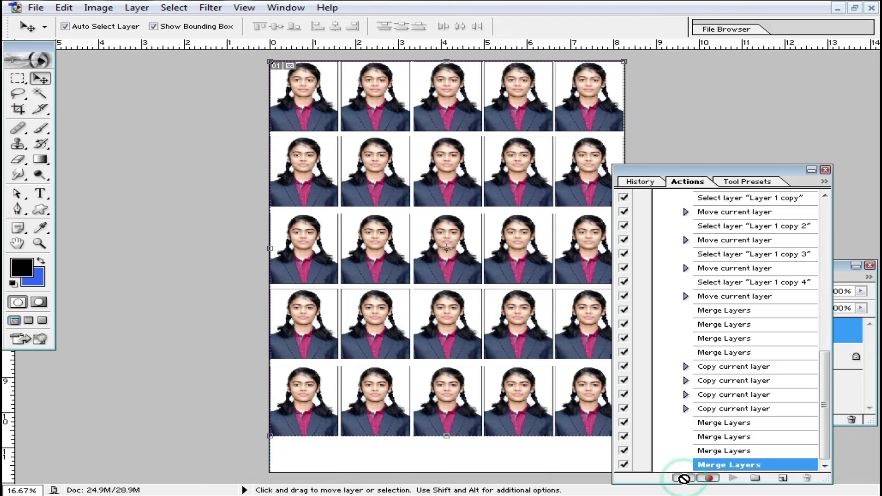
# Step: Hide the Actions panel and close the A4 photo sheet without saving
pyautogui.click(855, 8)
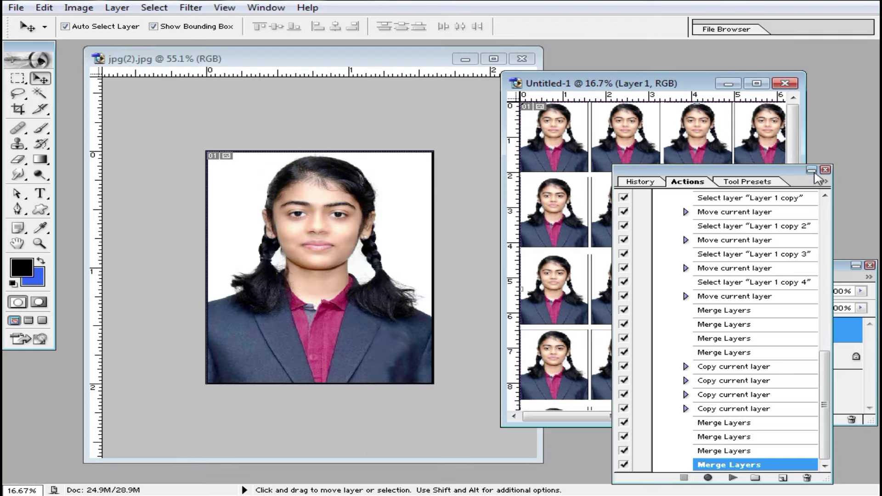
pyautogui.click(825, 170)
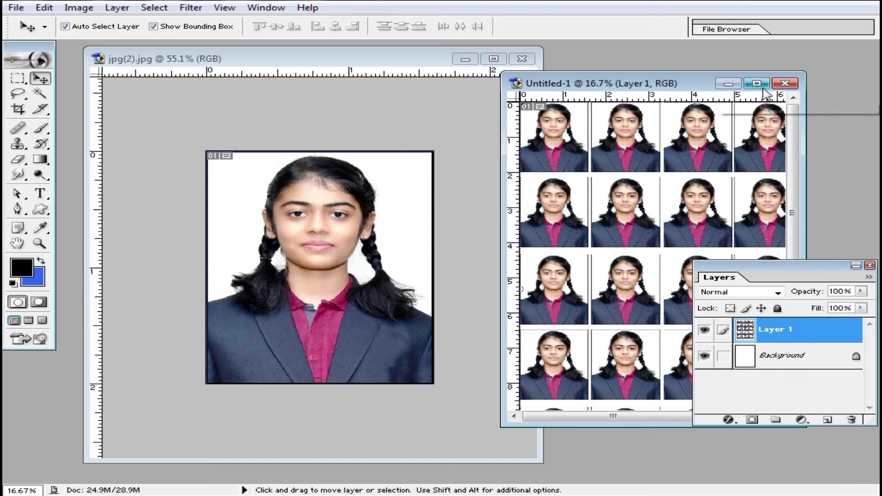
pyautogui.click(785, 84)
pyautogui.click(449, 191)
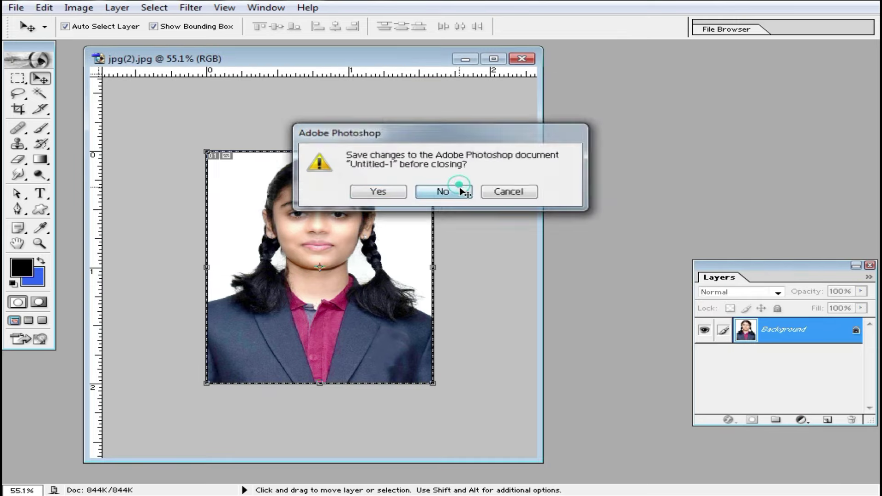
pyautogui.moveTo(366, 59); pyautogui.dragTo(491, 63)
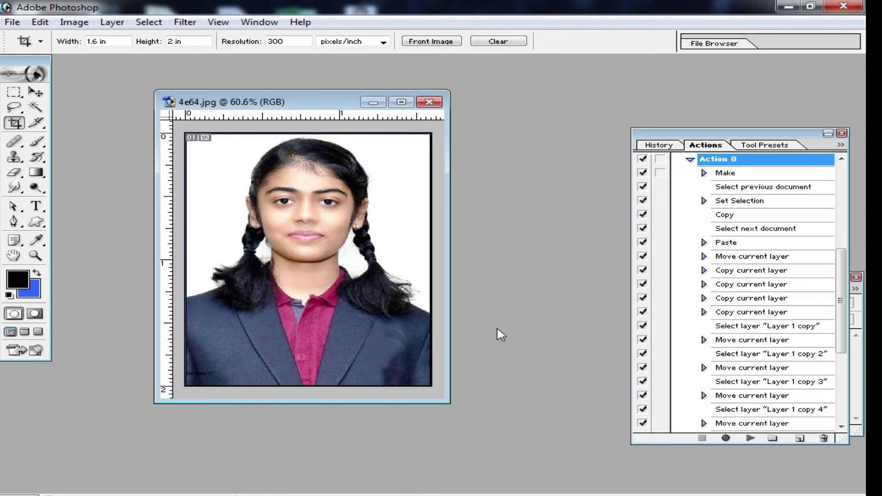
# Step: Play Action 8 with F2, view the rebuilt sheet fitted on screen, then discard it
pyautogui.press('F2')
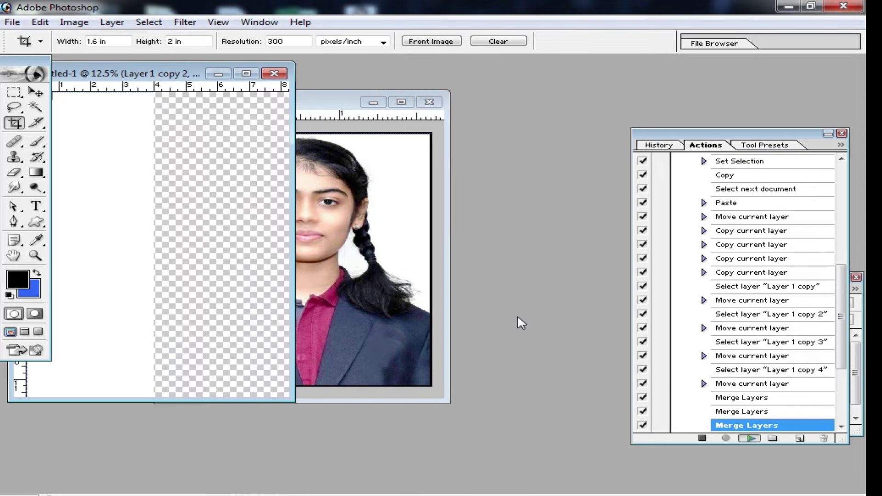
pyautogui.doubleClick(163, 74)
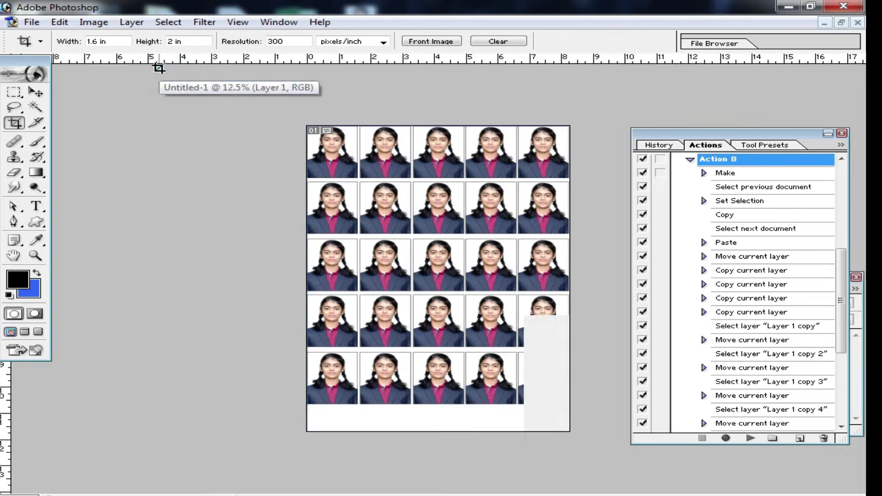
pyautogui.hotkey('ctrl', '0')
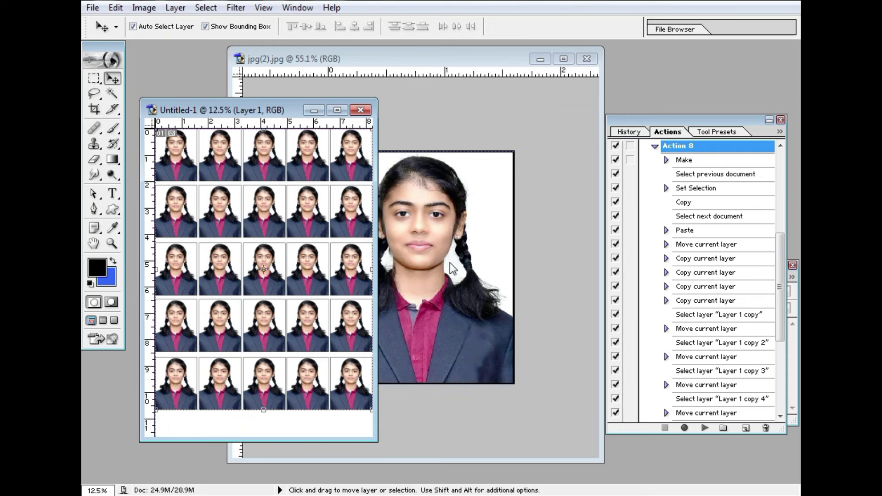
pyautogui.click(359, 111)
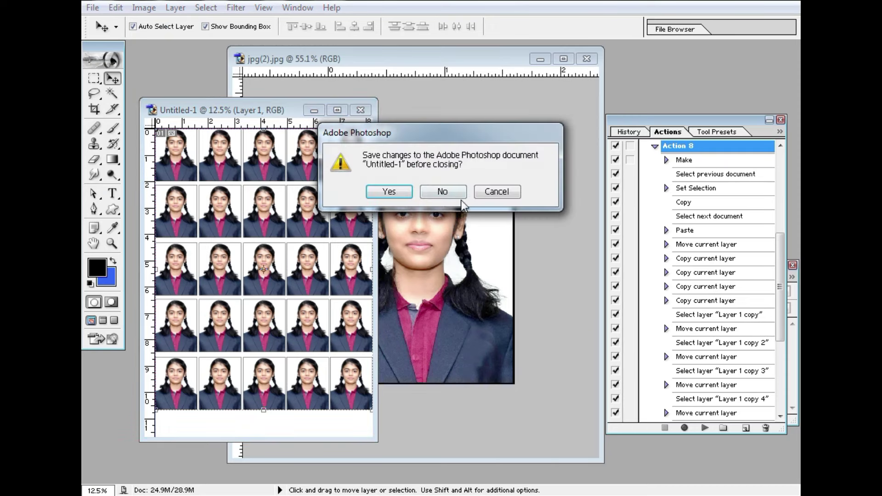
pyautogui.click(443, 192)
# Step: Expand Set 8, select Action 8's first step, and play it to build the sheet
pyautogui.scroll(3, 690, 174)
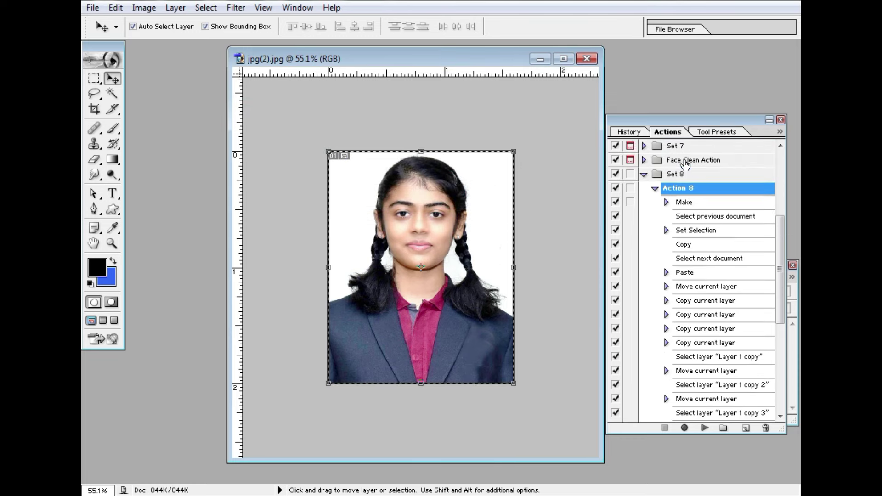
pyautogui.scroll(1, 662, 193)
pyautogui.click(644, 188)
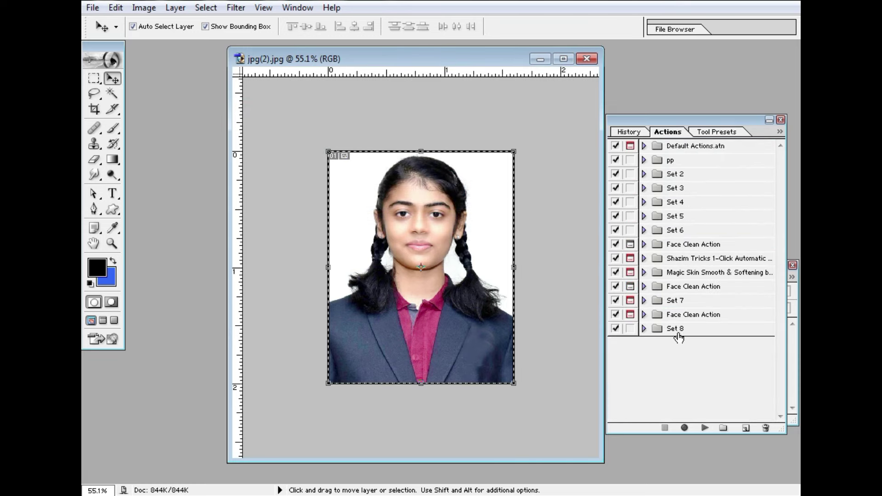
pyautogui.click(644, 329)
pyautogui.click(683, 358)
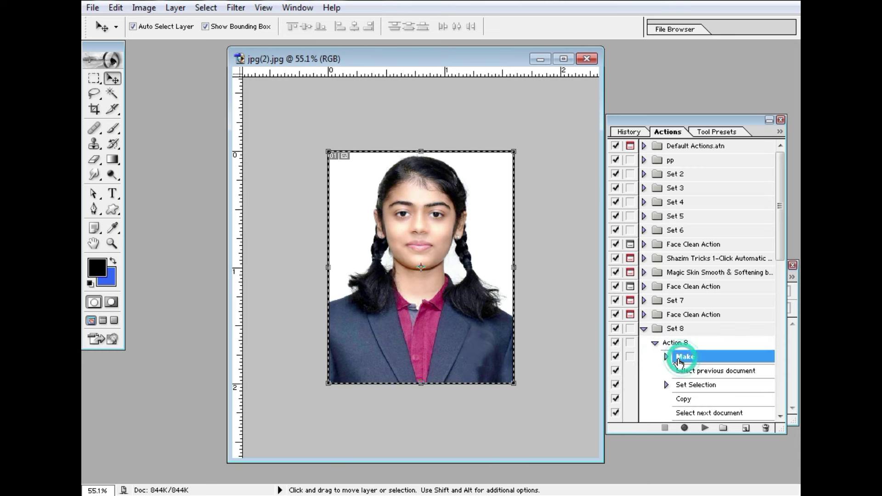
pyautogui.click(705, 428)
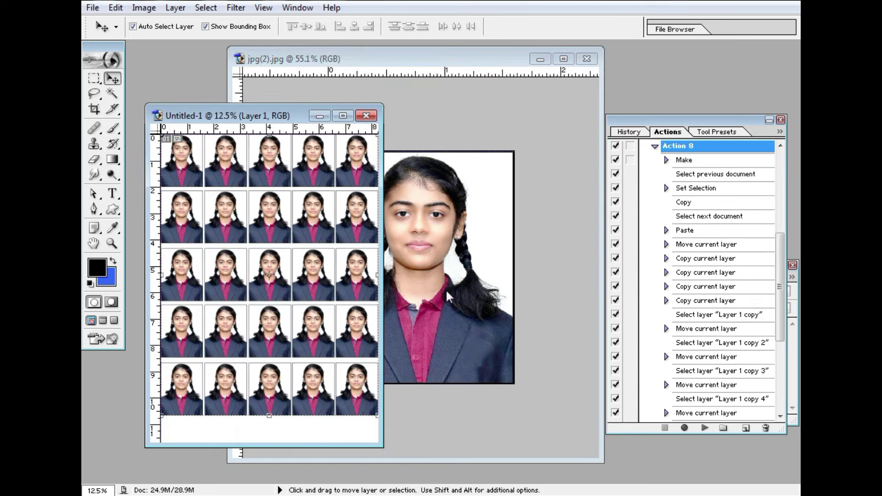
pyautogui.doubleClick(286, 112)
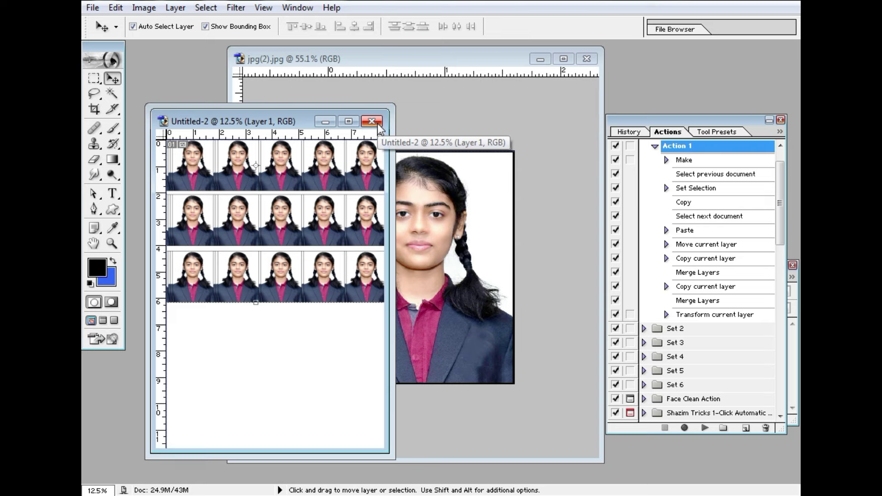
# Step: Discard the leftover Untitled-2 and Untitled-1 sheets, run the action again with F2, and close its sheet
pyautogui.click(371, 120)
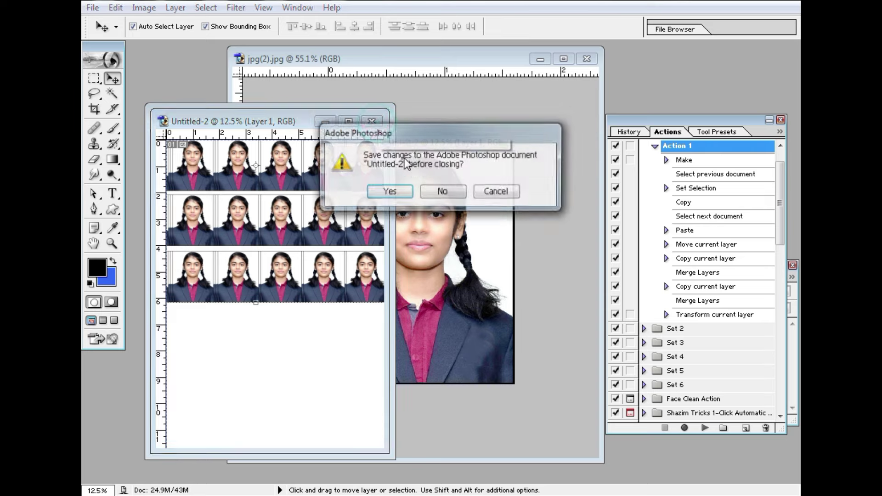
pyautogui.click(443, 192)
pyautogui.click(372, 114)
pyautogui.click(441, 192)
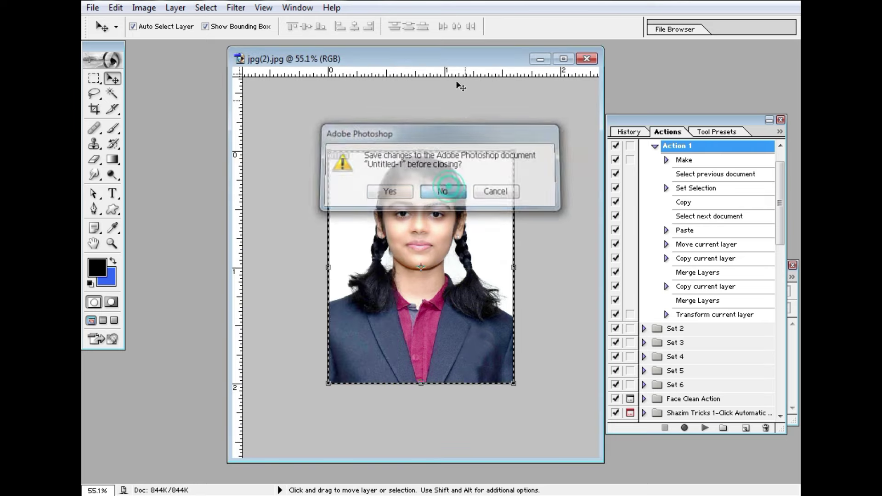
pyautogui.press('F2')
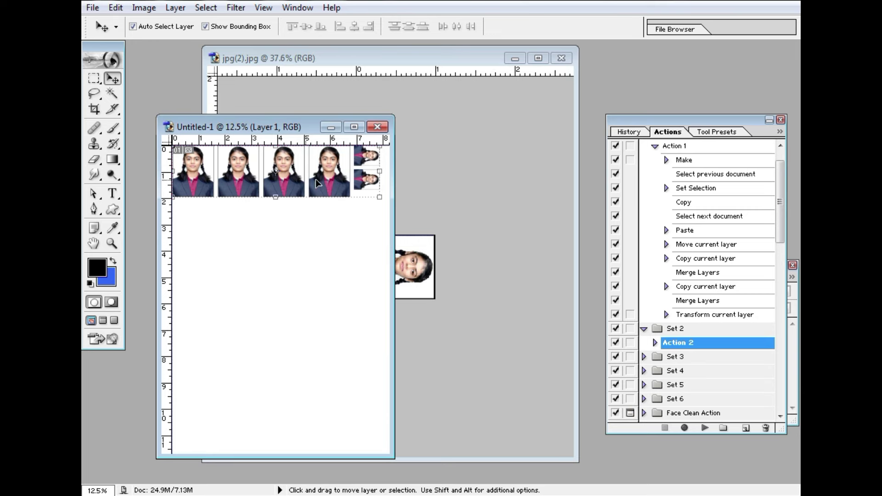
pyautogui.moveTo(280, 130); pyautogui.dragTo(332, 129)
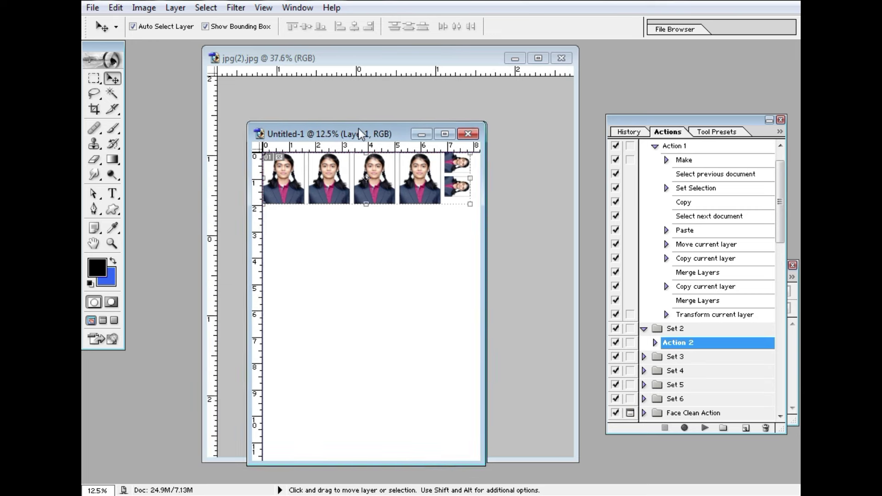
pyautogui.click(430, 126)
# Step: Discard the test sheet unsaved, then save Set 8 as an actions file on the Desktop
pyautogui.click(443, 191)
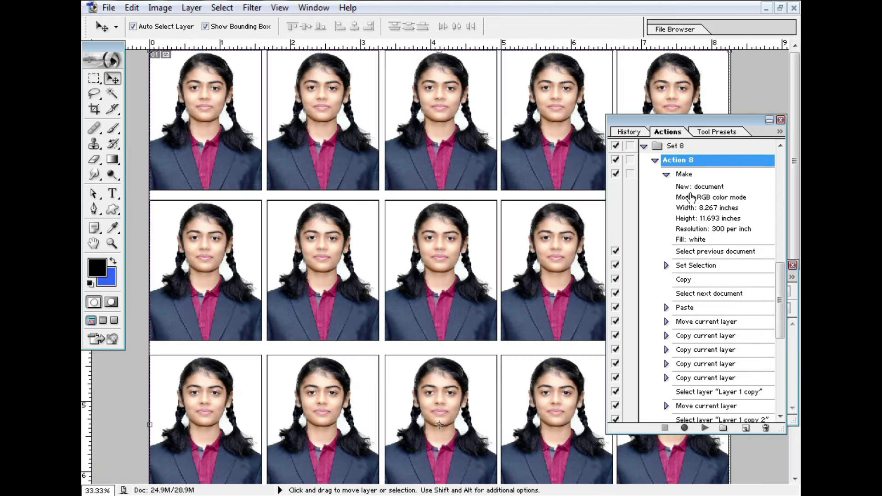
pyautogui.click(646, 176)
pyautogui.click(701, 343)
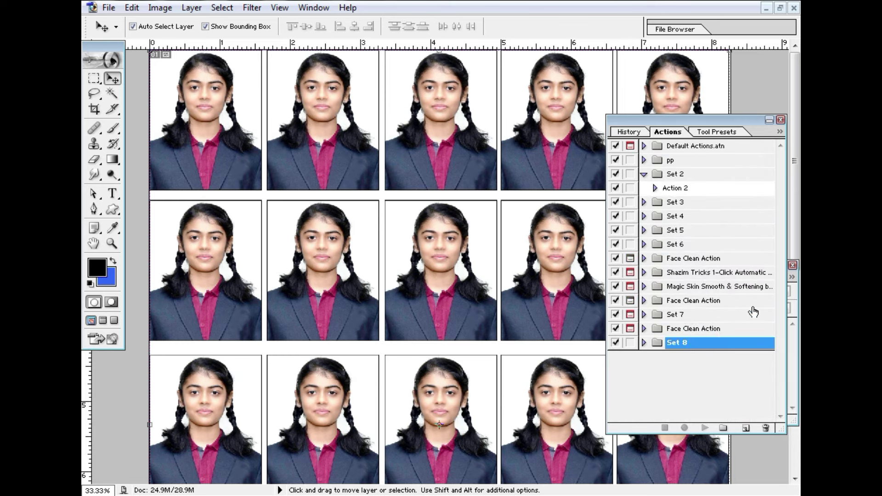
pyautogui.click(781, 132)
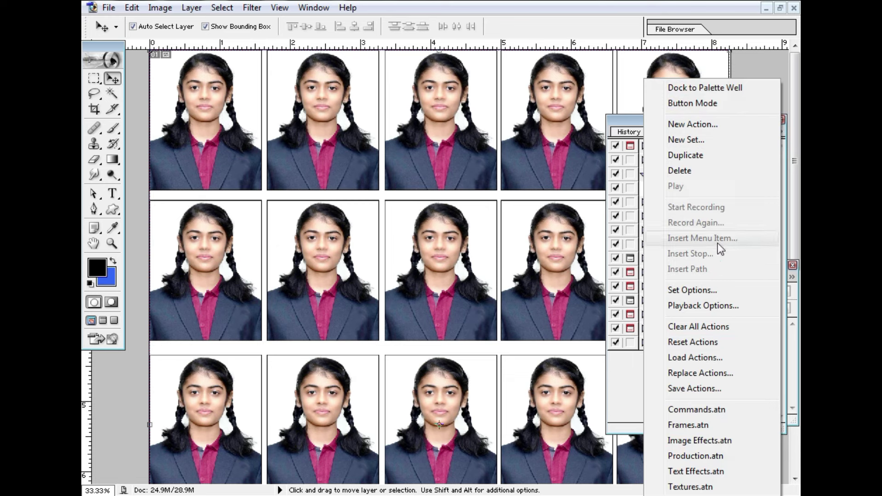
pyautogui.click(694, 390)
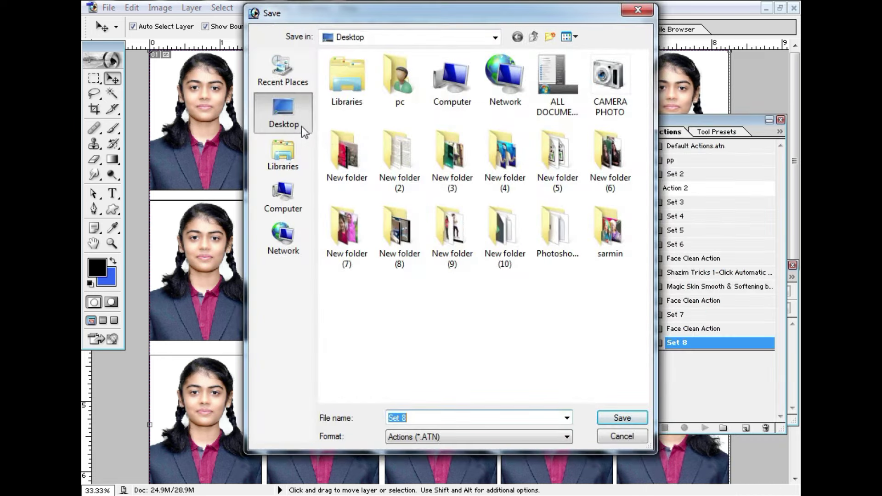
pyautogui.click(623, 419)
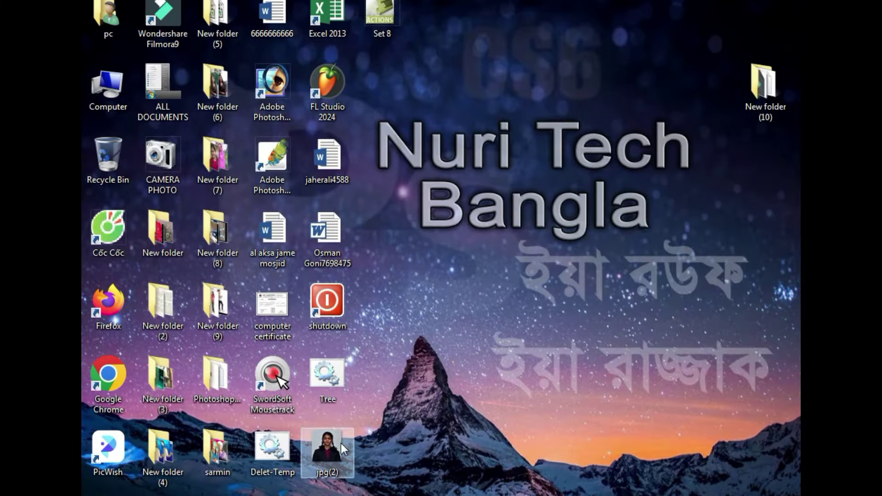
# Step: Drag the Set 8 .atn file icon to a new spot on the desktop
pyautogui.moveTo(570, 128); pyautogui.dragTo(534, 87)
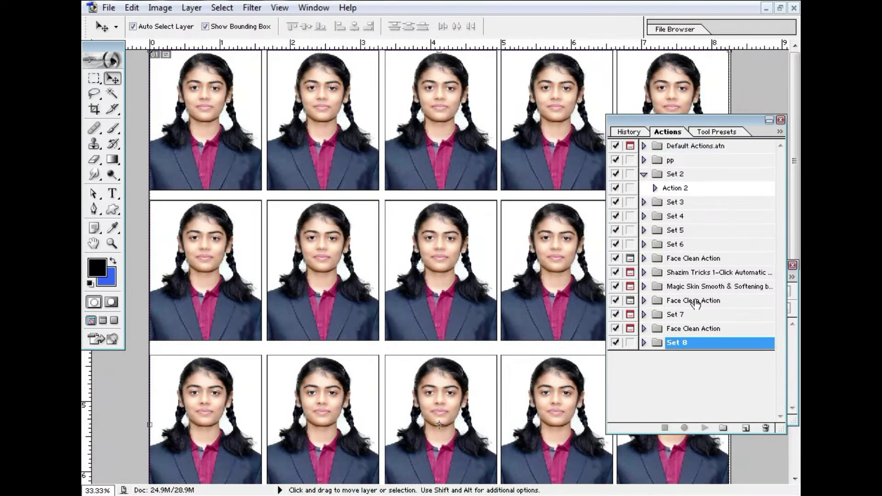
# Step: Delete Set 8 from the Actions panel and close Untitled-1 without saving
pyautogui.click(765, 427)
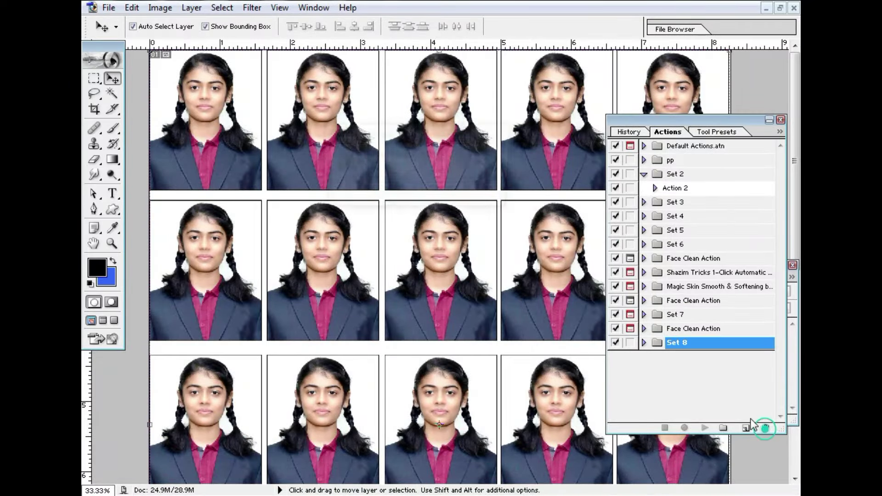
pyautogui.click(390, 192)
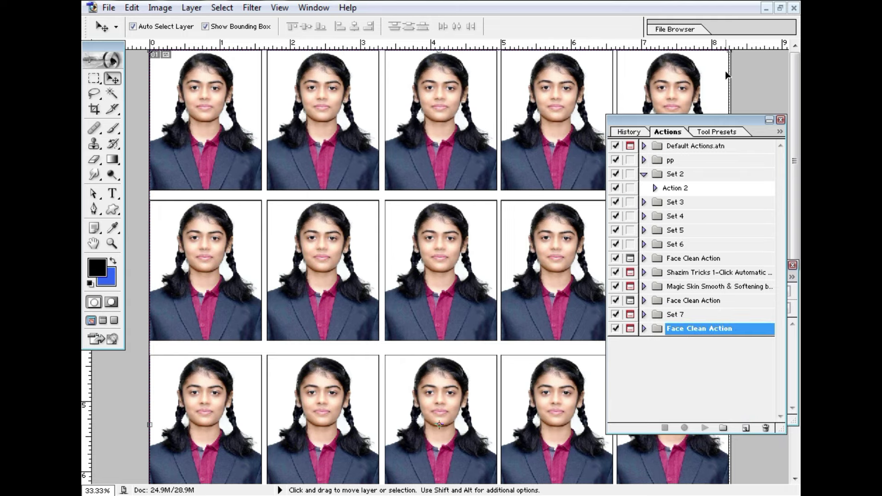
pyautogui.click(781, 8)
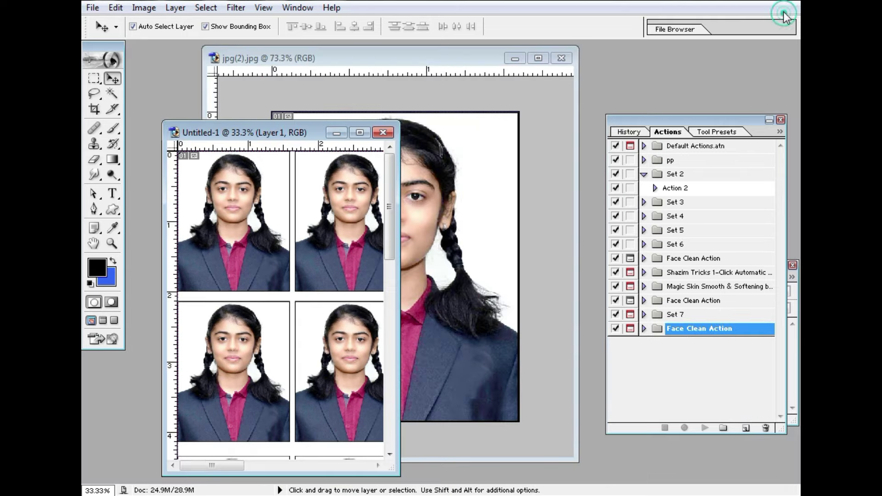
pyautogui.click(389, 136)
pyautogui.click(444, 192)
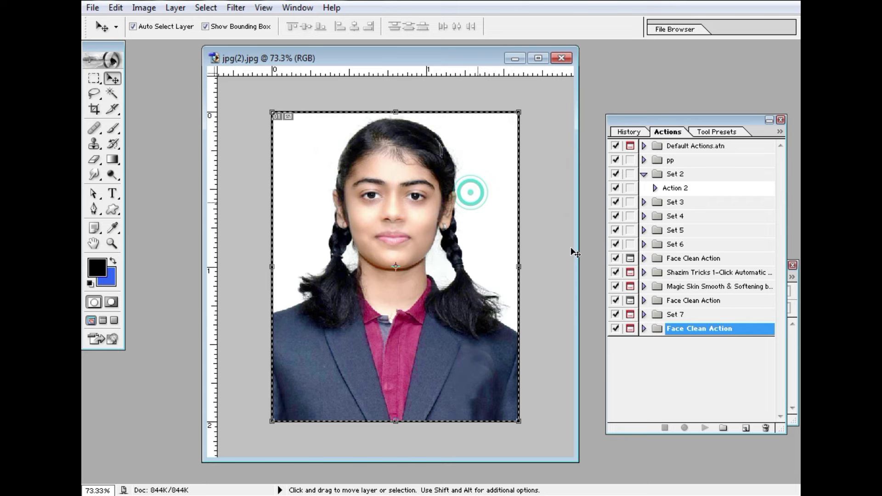
# Step: Load the saved Set 8.atn actions file back into the Actions panel
pyautogui.click(722, 359)
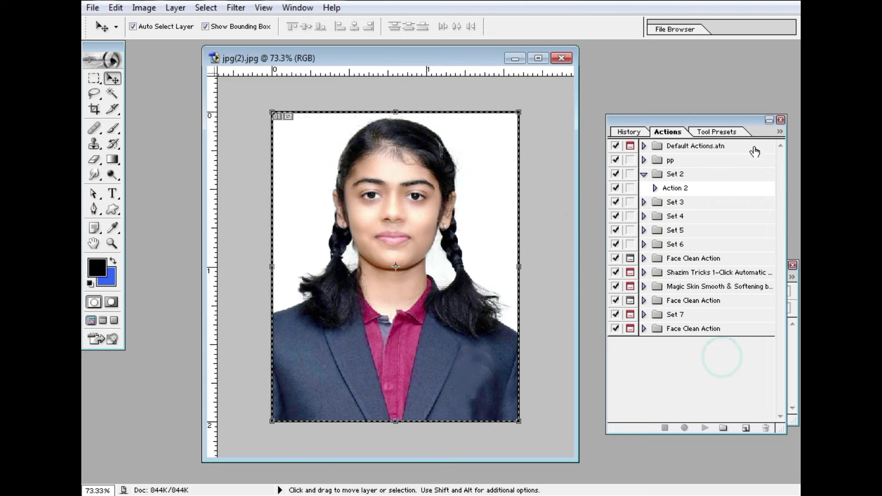
pyautogui.click(781, 131)
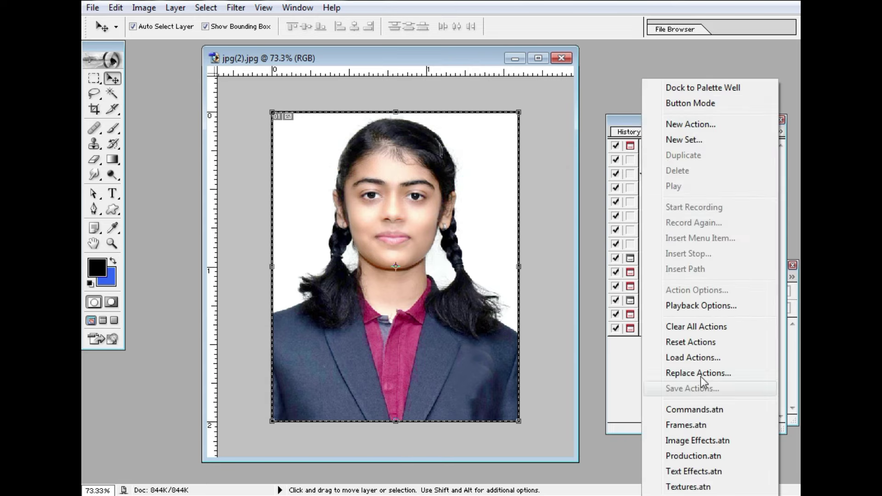
pyautogui.click(690, 361)
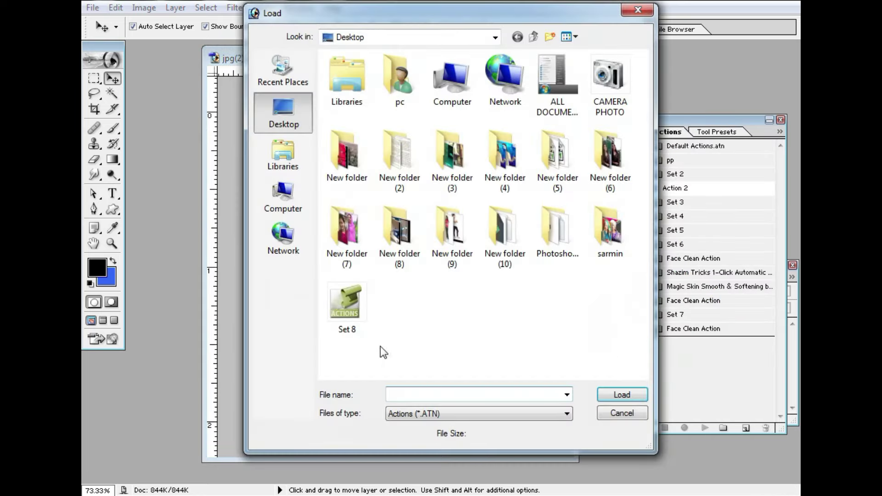
pyautogui.doubleClick(347, 303)
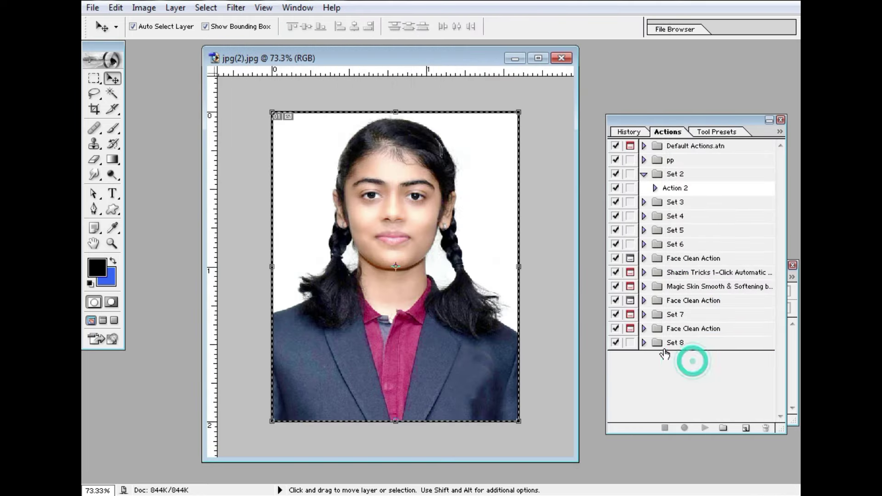
# Step: Select the reloaded Action 8's first step and play it to build a new sheet
pyautogui.keyDown('alt'); pyautogui.click(644, 343); pyautogui.keyUp('alt')
pyautogui.scroll(-1, 680, 363)
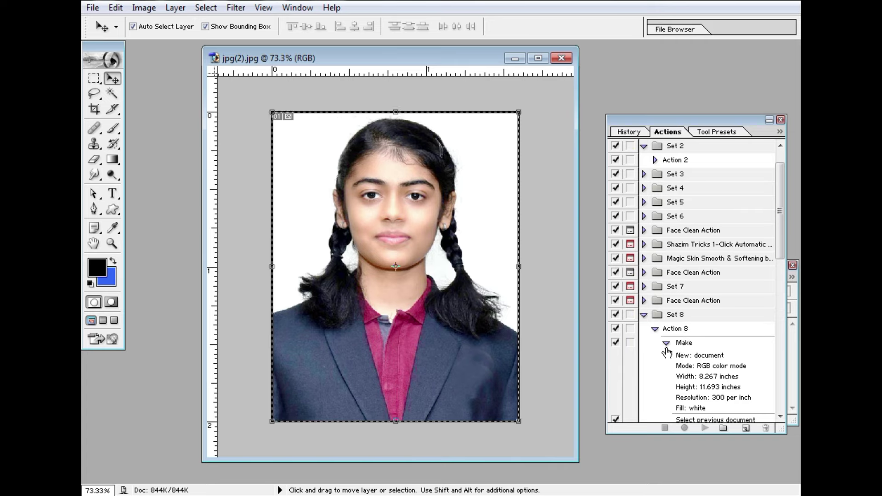
pyautogui.click(665, 344)
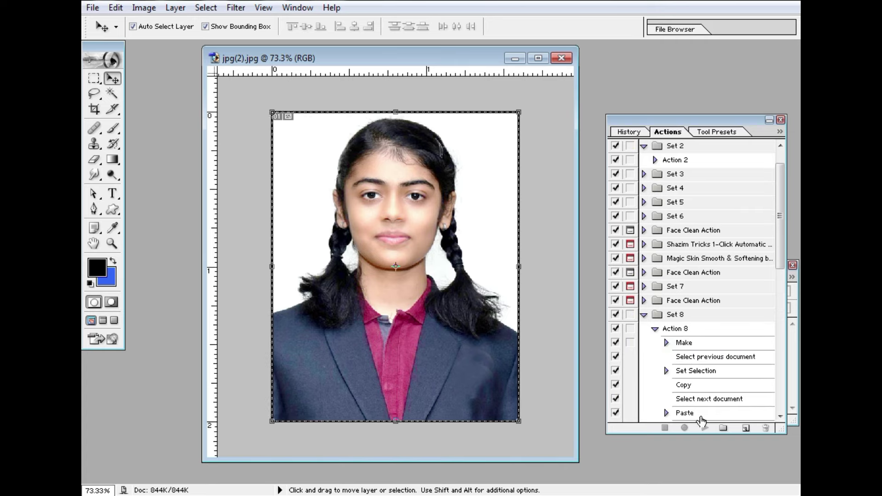
pyautogui.click(679, 343)
pyautogui.click(704, 428)
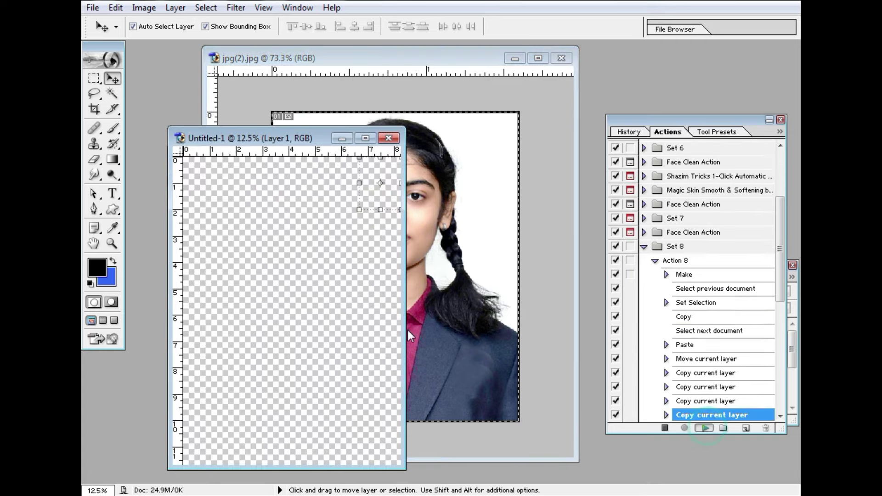